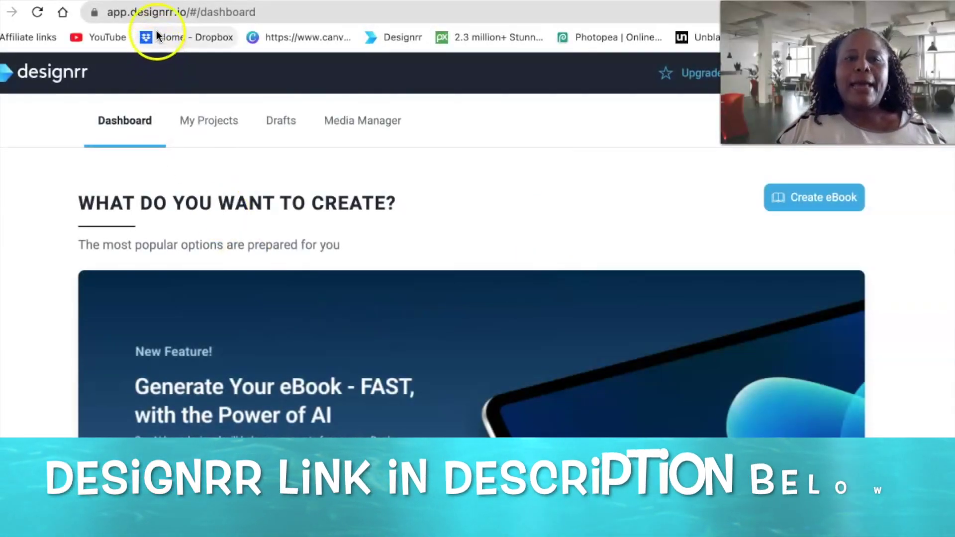
Step: Scroll through the Designrr dashboard and drag across its content rows
scroll(518, 347, down, 2)
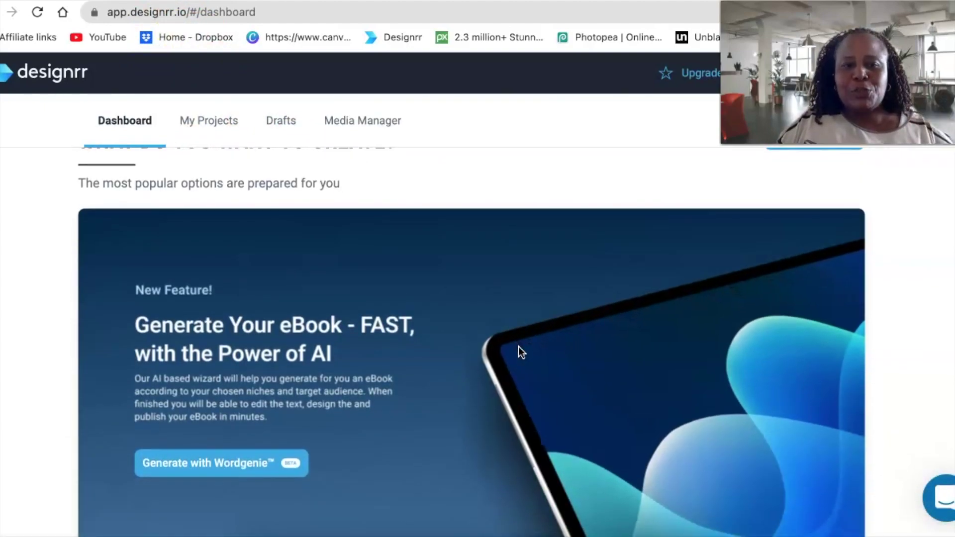
scroll(518, 346, down, 3)
scroll(518, 347, down, 5)
scroll(518, 347, down, 2)
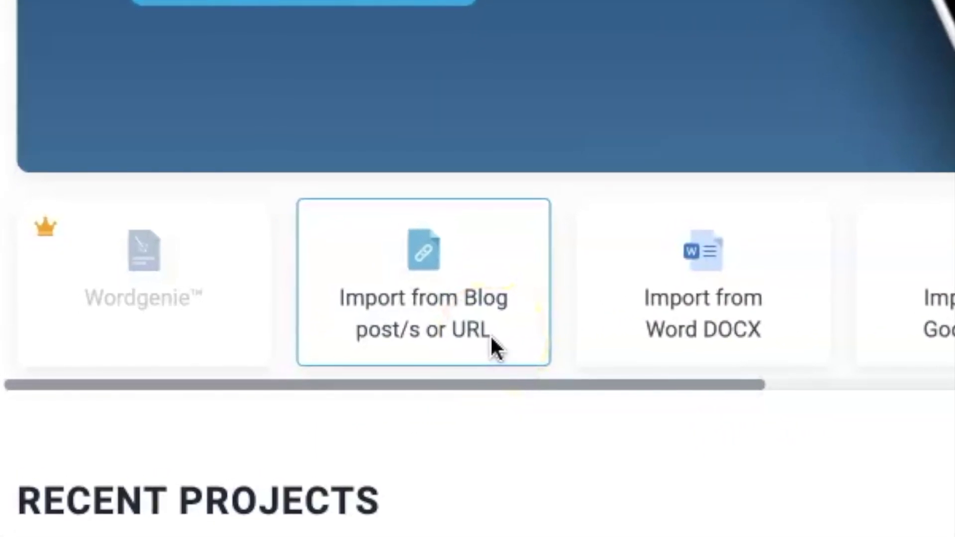
click(481, 333)
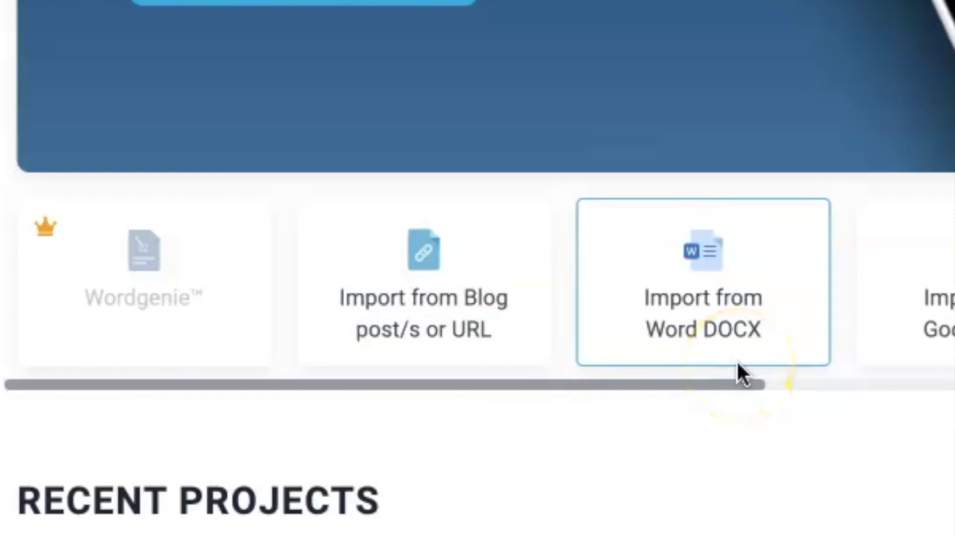
click(766, 363)
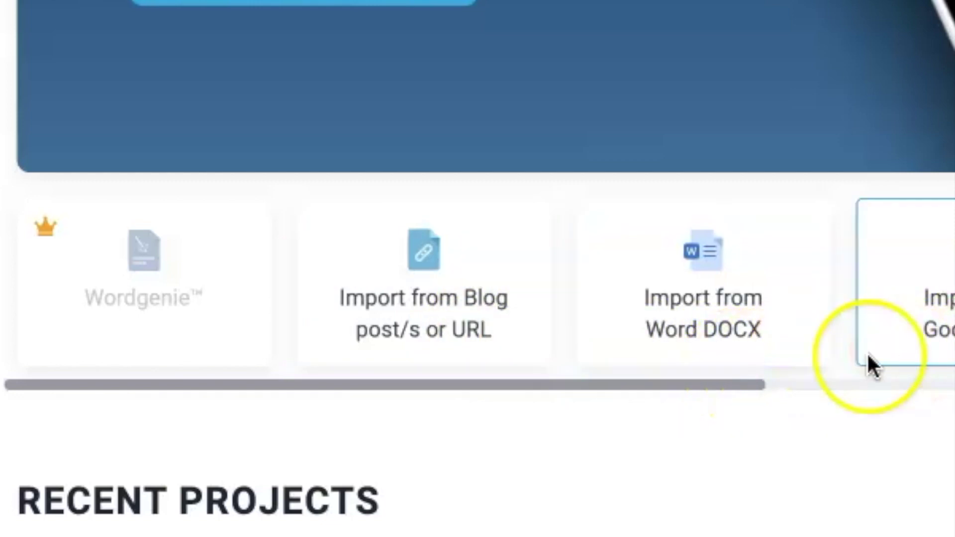
drag(669, 383, 896, 408)
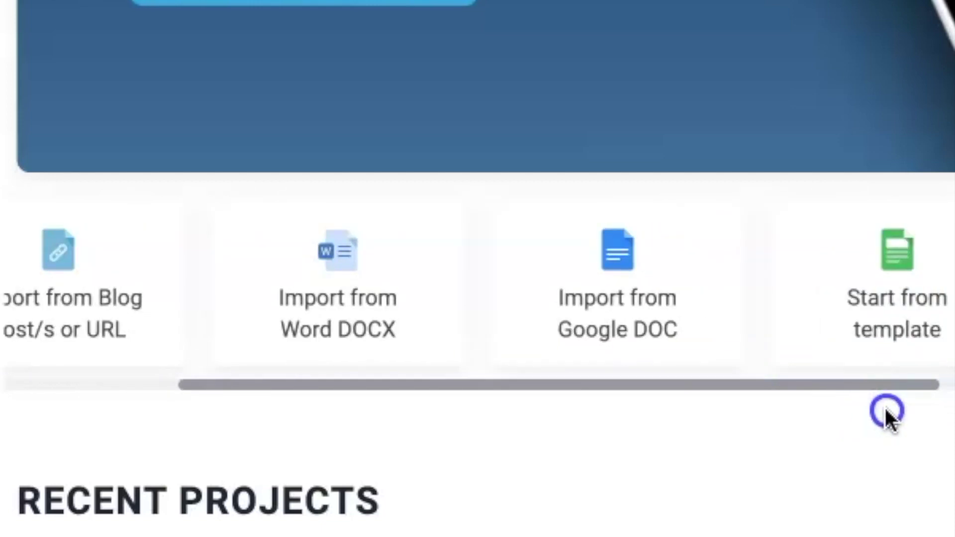
drag(898, 410, 953, 405)
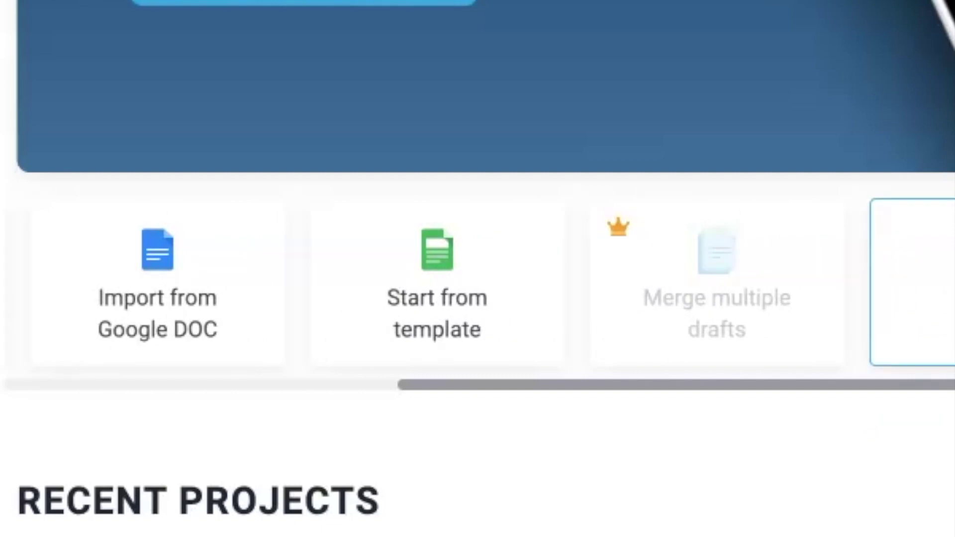
scroll(478, 288, right, 10)
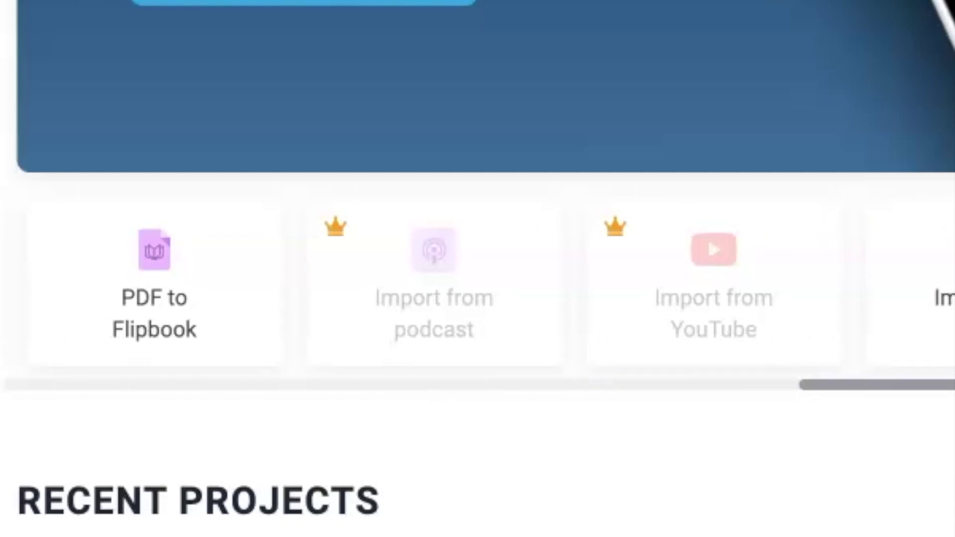
scroll(477, 289, right, 2)
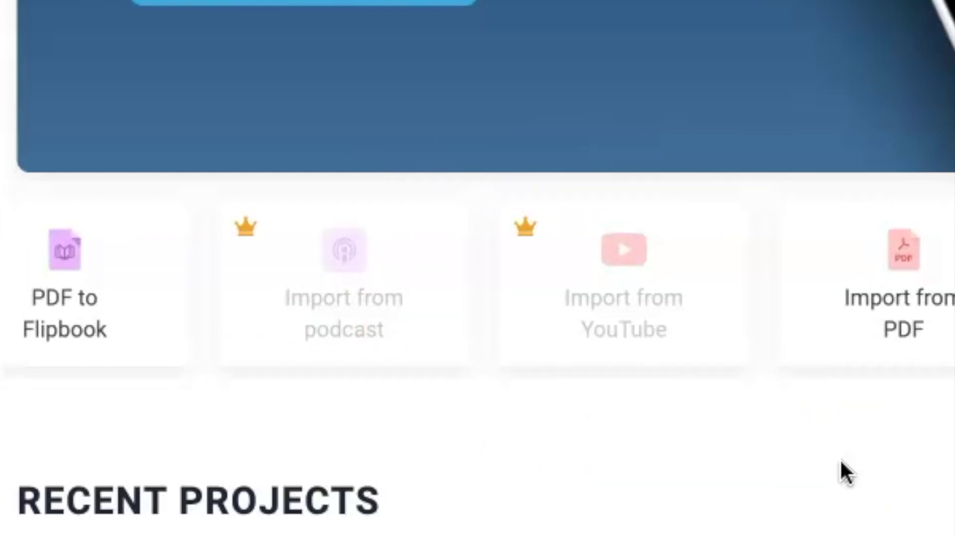
Step: Start a new eBook imported from a blog post URL, with a blank browser tab alongside
drag(871, 385, 34, 407)
click(383, 292)
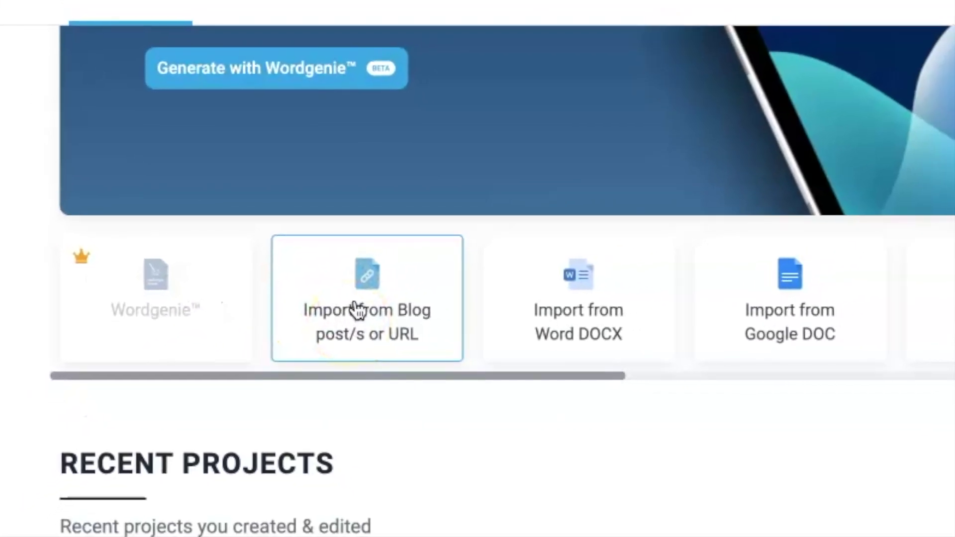
click(357, 311)
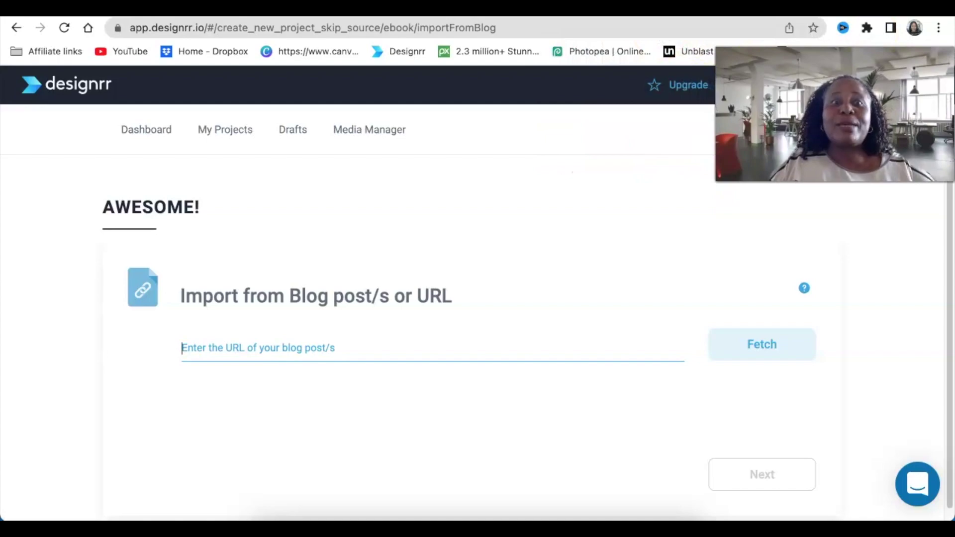
key(super+t)
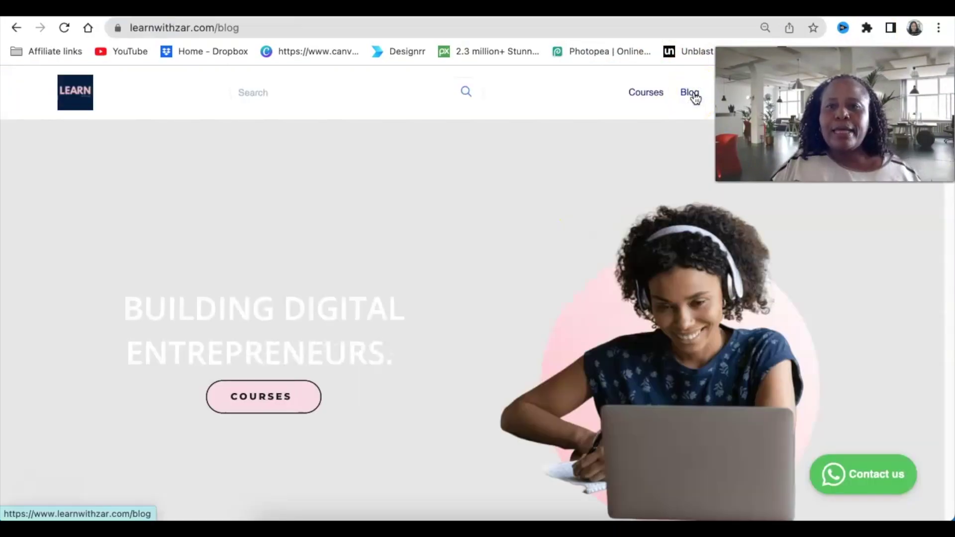
Step: Scroll the learnwithzar.com blog and open 'How to start as an affiliate marketer?'
scroll(531, 220, down, 3)
scroll(522, 222, down, 2)
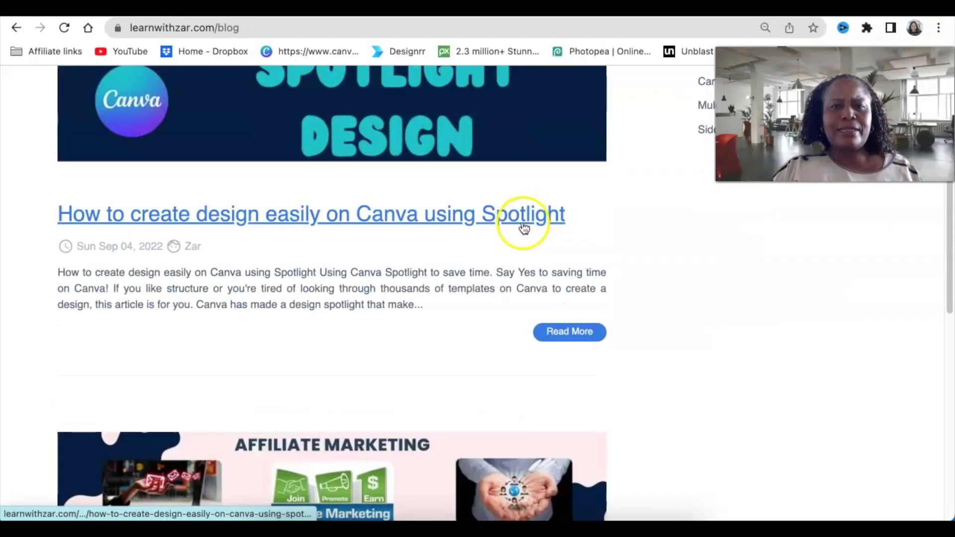
scroll(523, 228, down, 1)
scroll(521, 229, down, 1)
scroll(520, 228, down, 2)
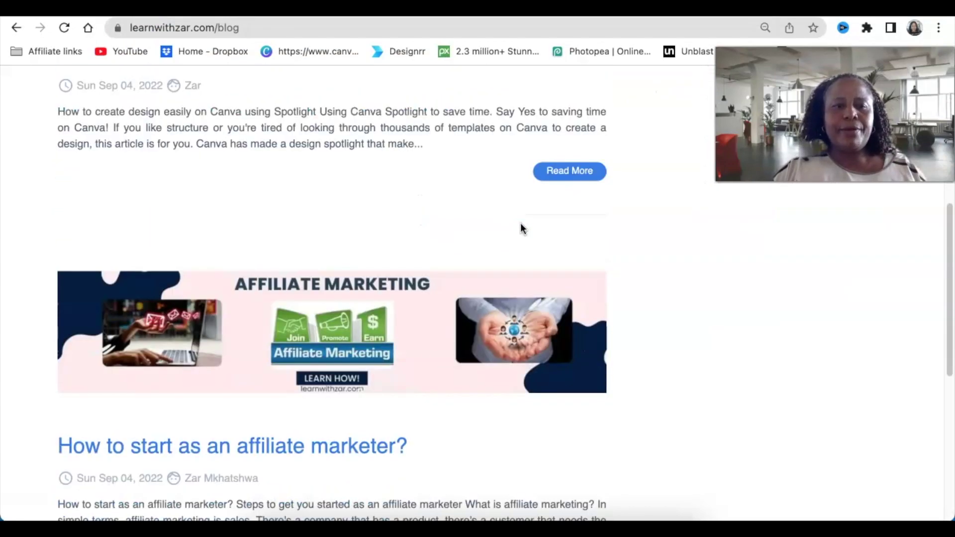
scroll(520, 228, down, 2)
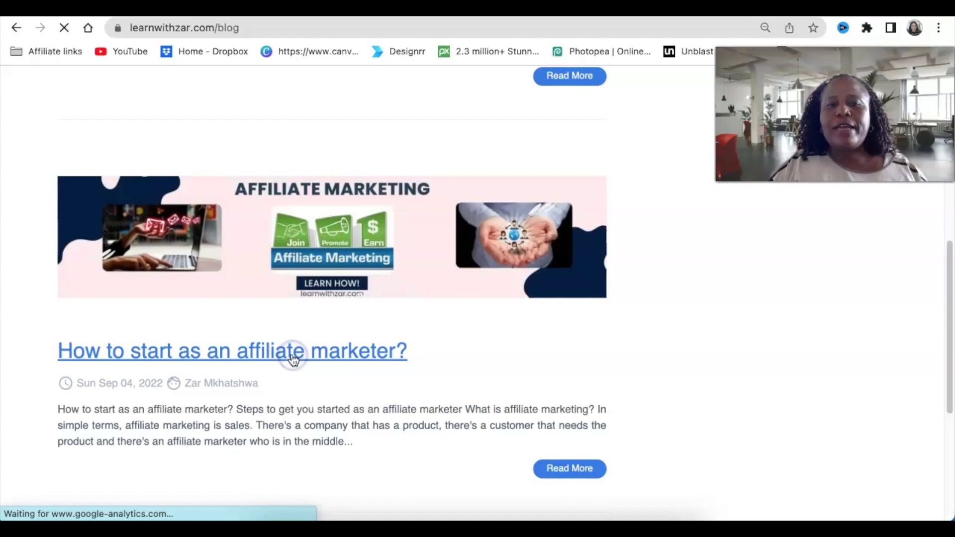
click(293, 358)
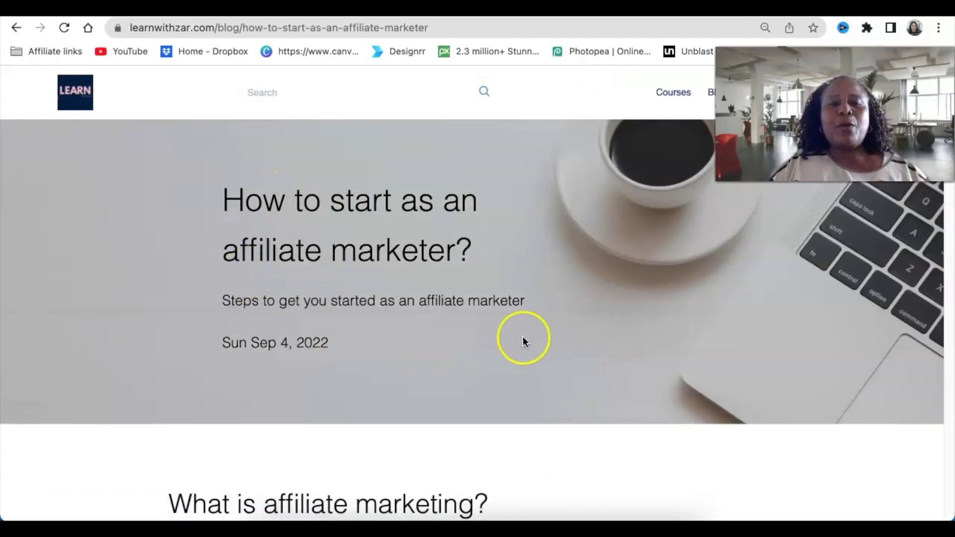
Step: Skim down through the affiliate marketer article and scroll back up
scroll(350, 294, down, 5)
scroll(351, 283, down, 10)
scroll(351, 274, down, 10)
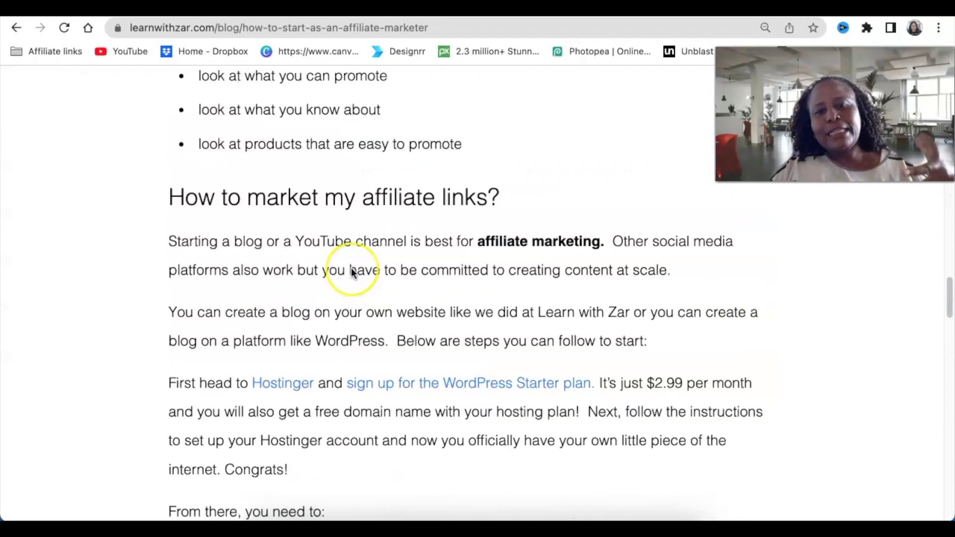
scroll(352, 273, down, 10)
scroll(351, 273, down, 10)
scroll(352, 272, down, 10)
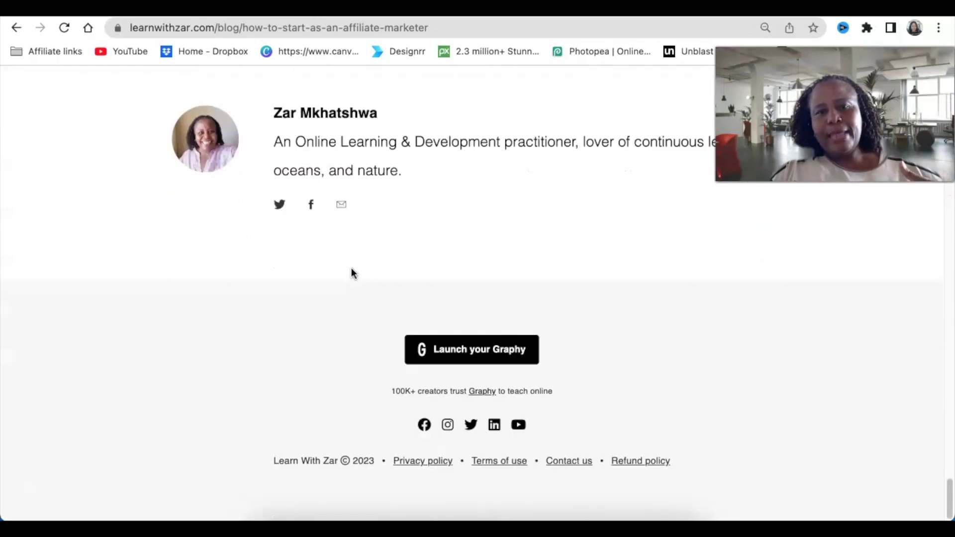
scroll(352, 273, up, 15)
scroll(352, 272, up, 10)
scroll(352, 269, up, 10)
scroll(368, 238, up, 3)
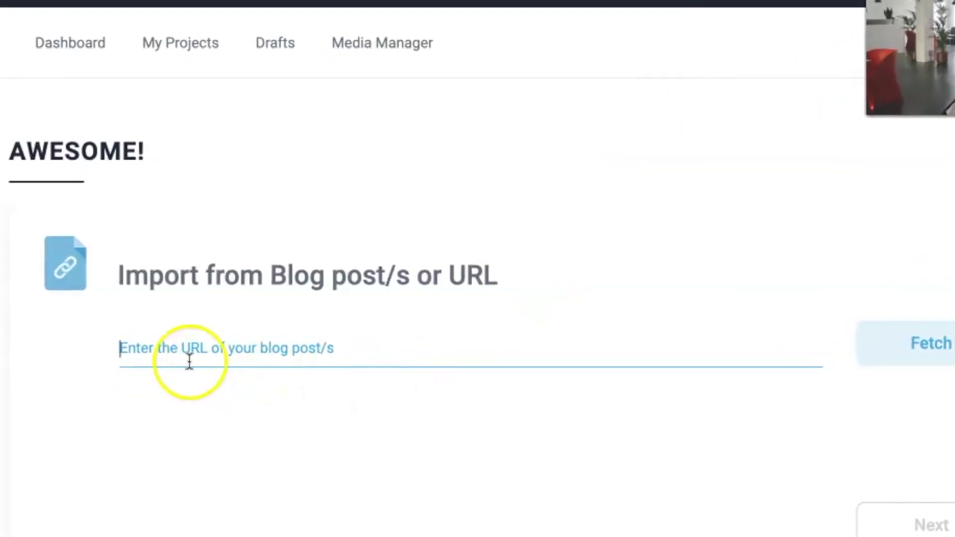
Step: Enter the affiliate-marketer post URL and fetch the post
click(143, 350)
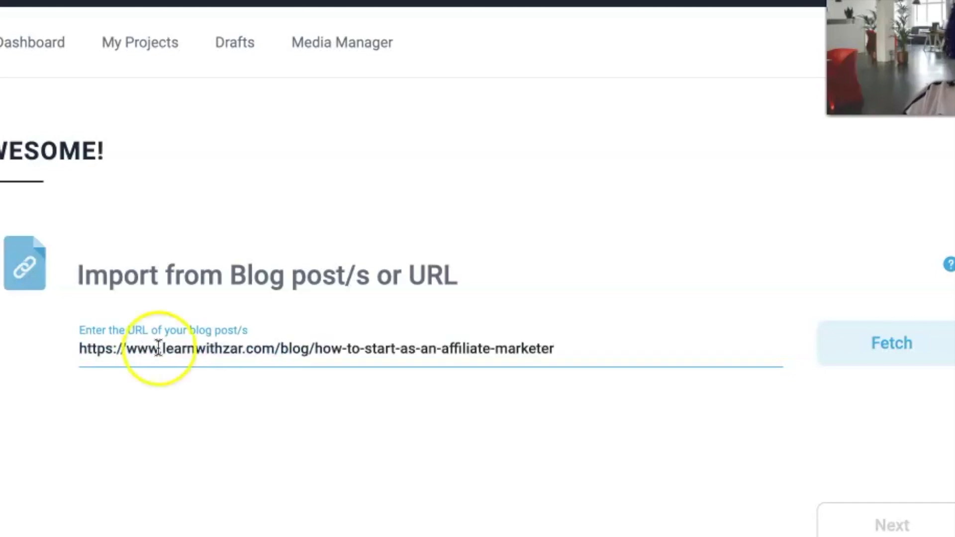
click(893, 352)
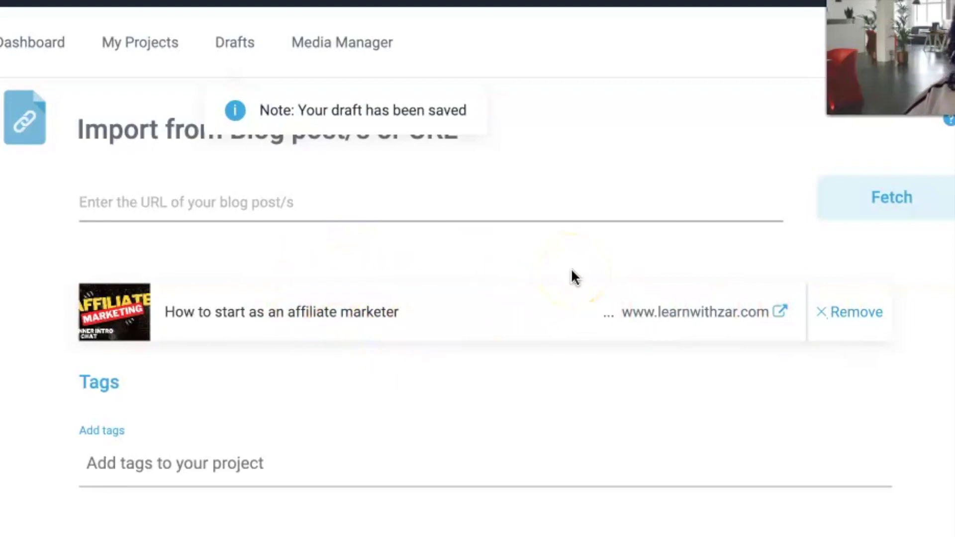
scroll(572, 276, down, 2)
Step: Tag the project Digital Marketing
click(444, 350)
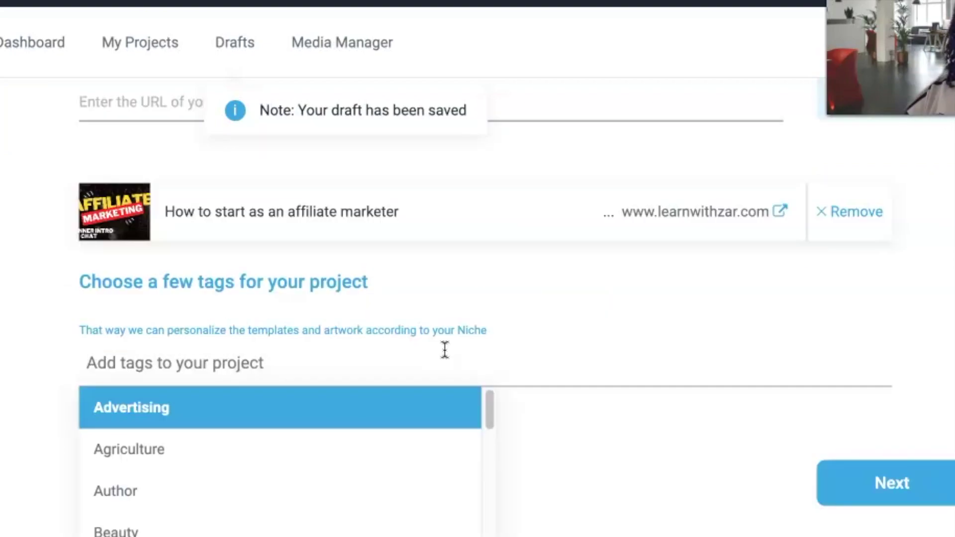
scroll(393, 392, down, 1)
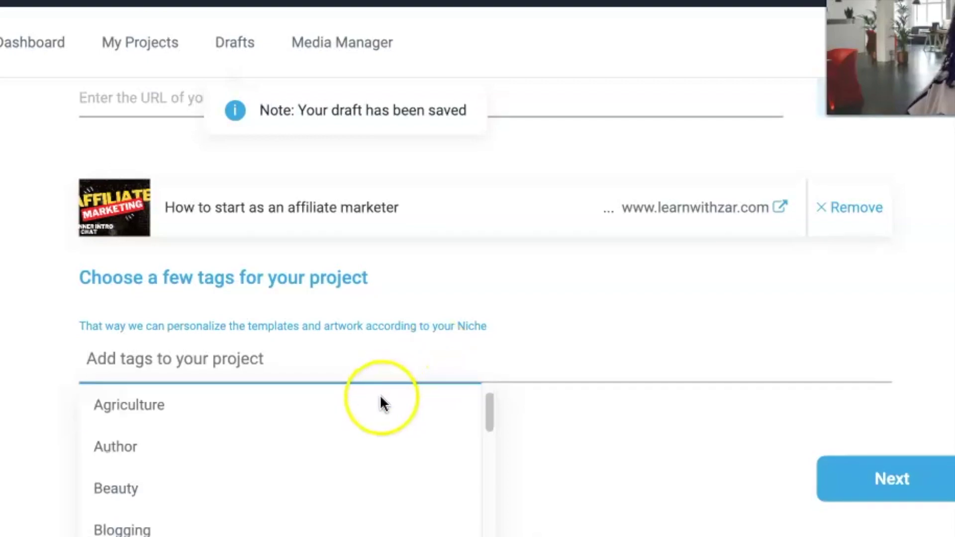
scroll(380, 397, down, 1)
scroll(377, 397, down, 1)
scroll(374, 448, down, 3)
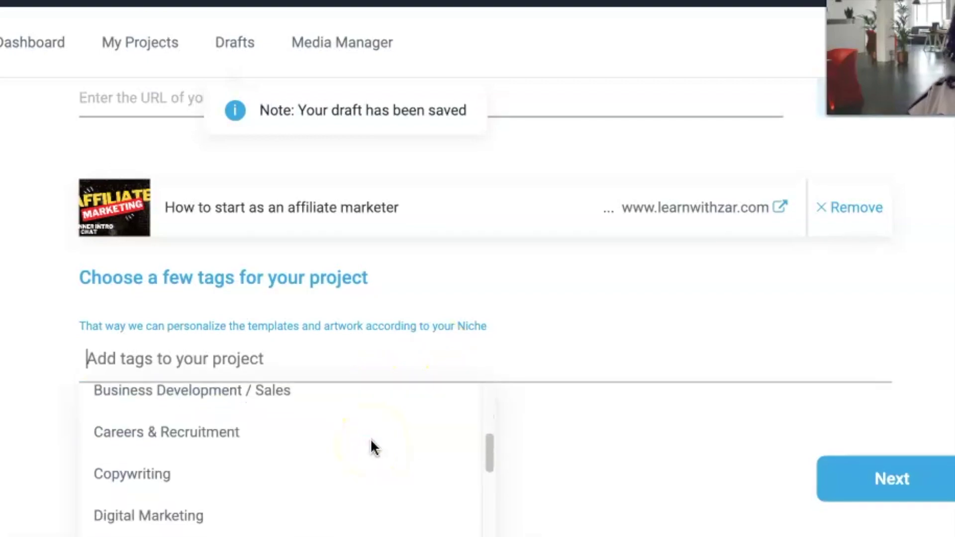
scroll(343, 438, up, 1)
click(321, 425)
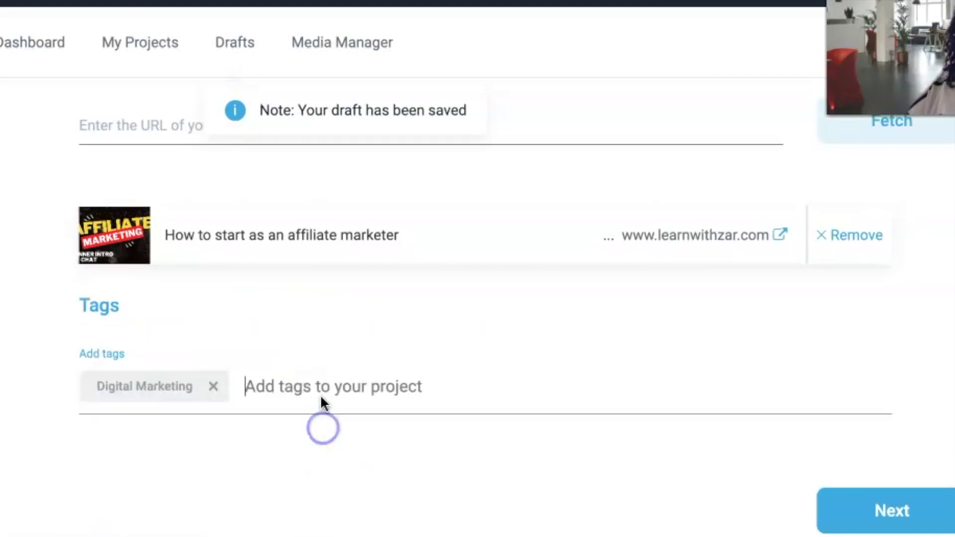
Step: Add the Education tag and continue to template selection
click(350, 367)
scroll(362, 454, down, 4)
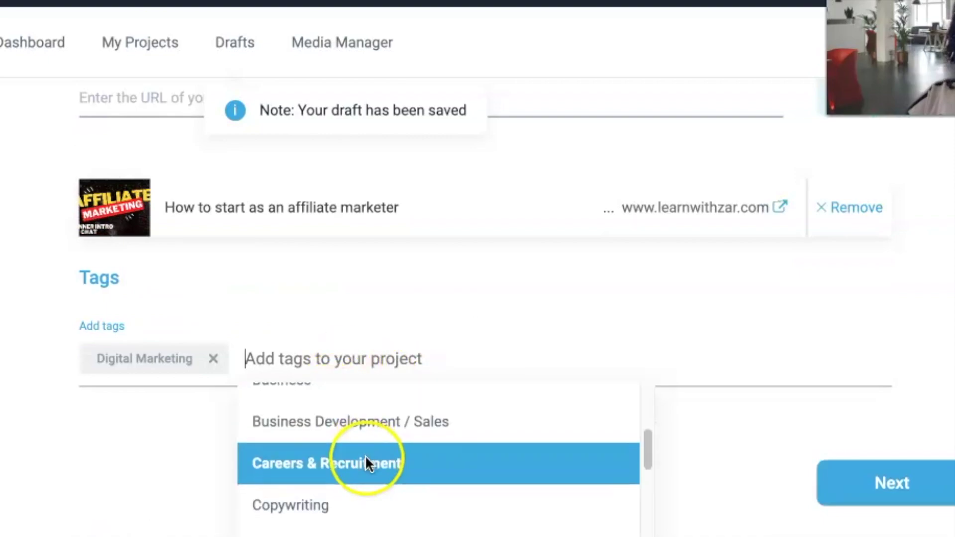
scroll(353, 482, down, 2)
click(354, 475)
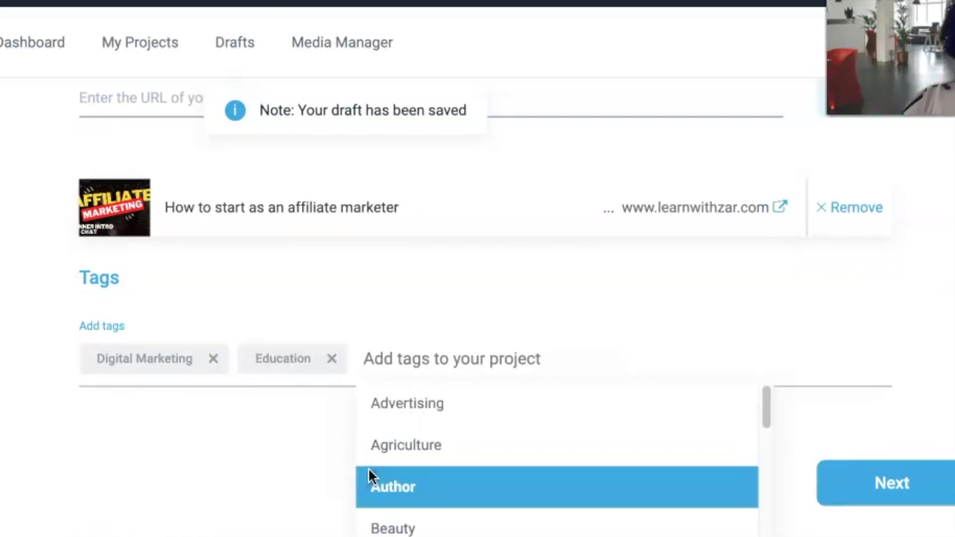
click(873, 354)
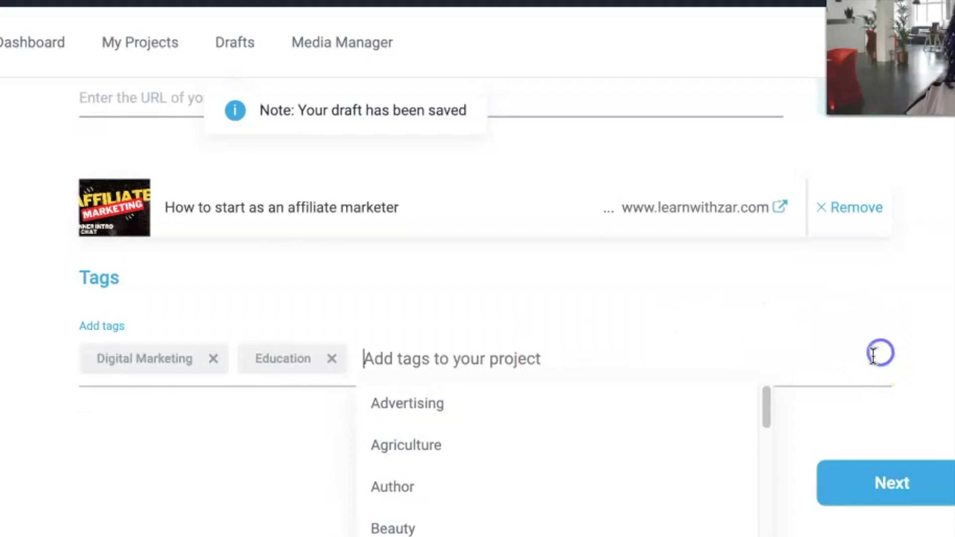
click(893, 478)
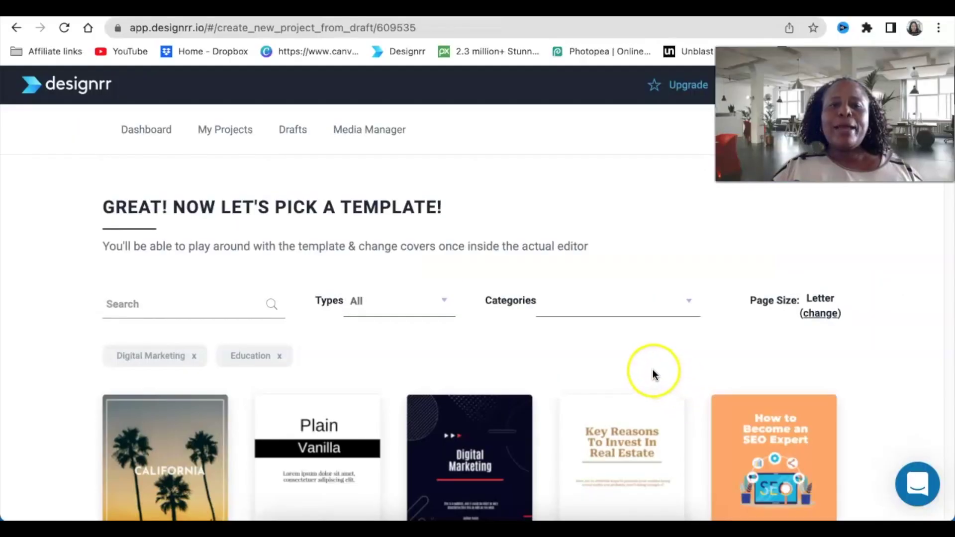
Step: Scroll through the ebook template gallery
scroll(646, 373, down, 1)
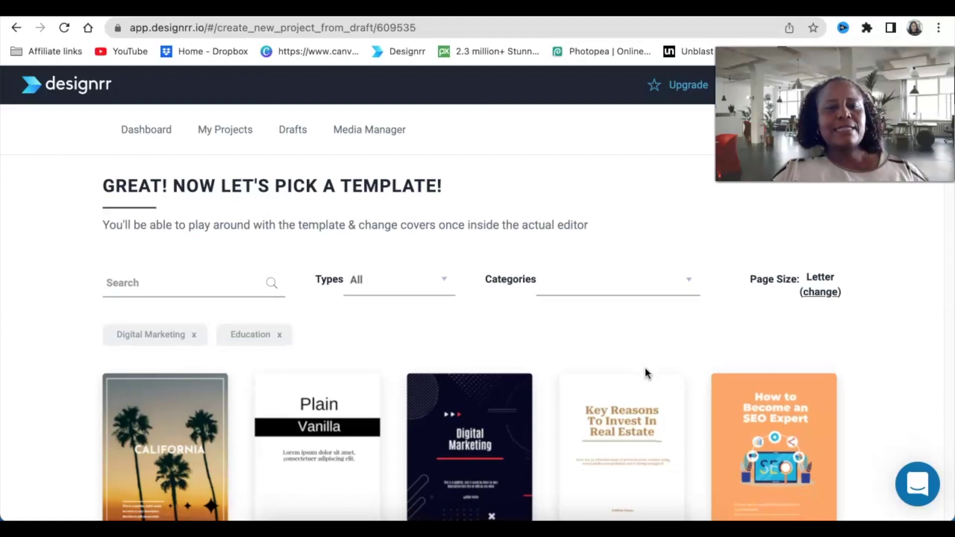
scroll(315, 249, down, 1)
scroll(571, 375, up, 2)
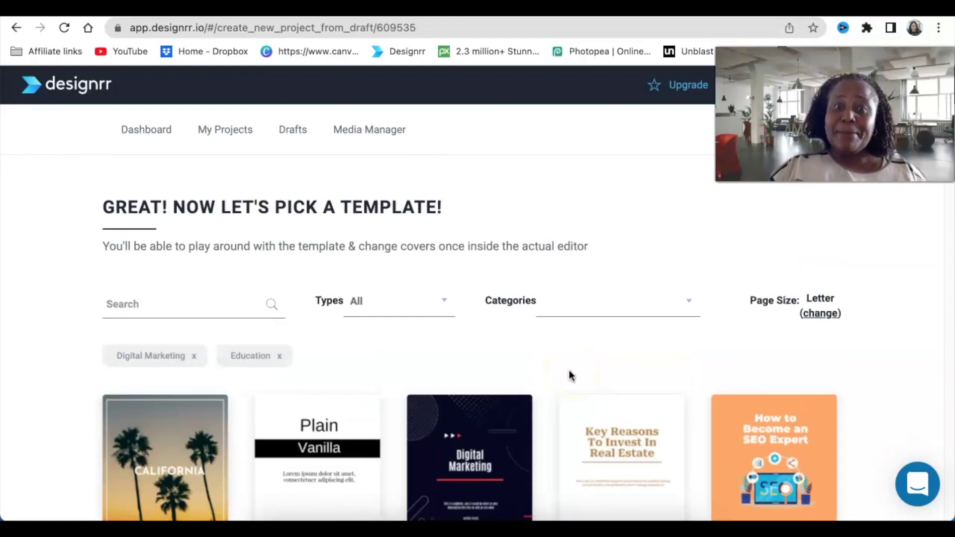
scroll(570, 376, down, 1)
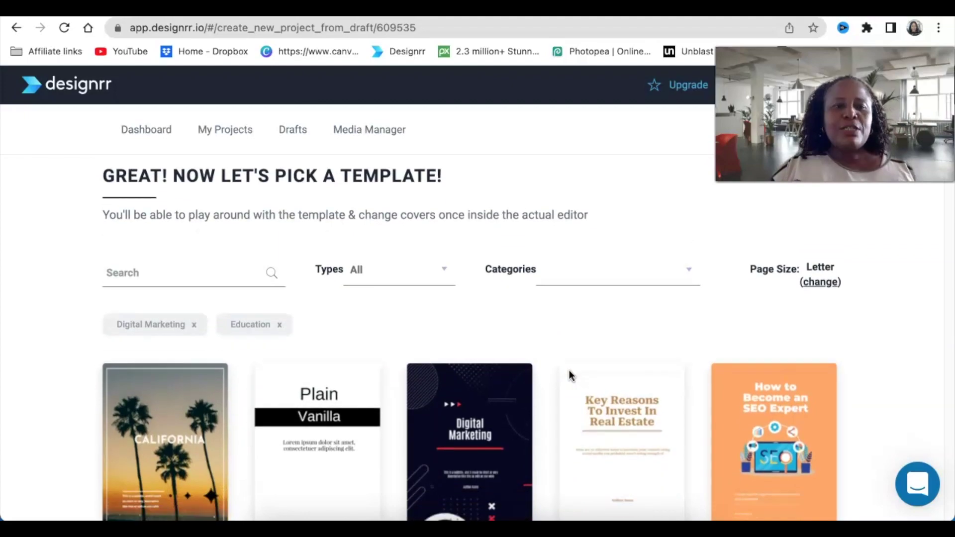
scroll(159, 181, down, 5)
scroll(252, 279, up, 5)
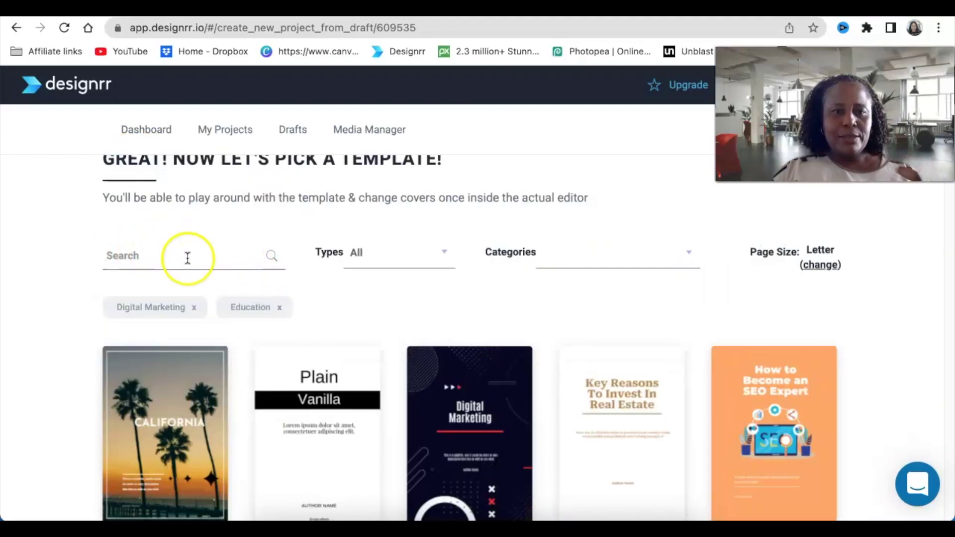
scroll(363, 301, down, 1)
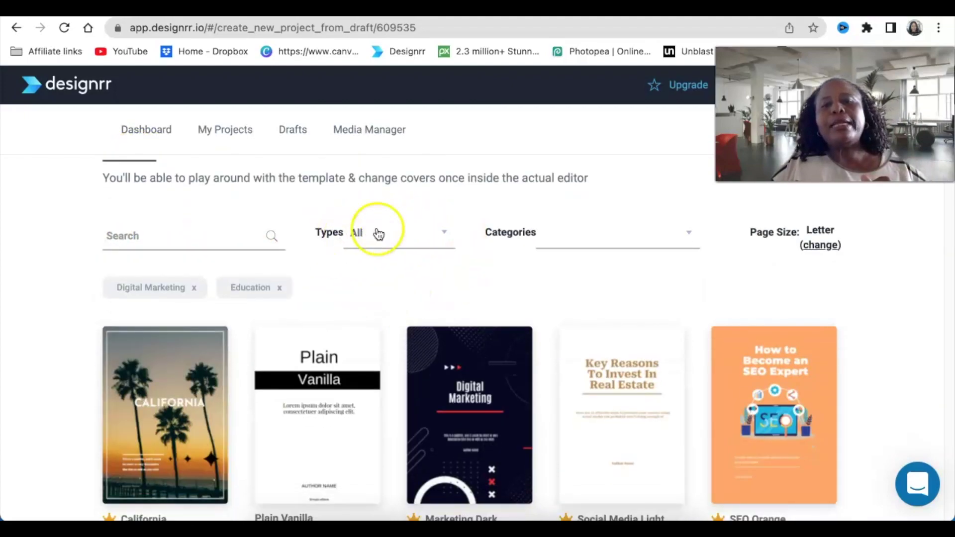
Step: Open the template Types filter and scroll through the filtered templates
click(444, 241)
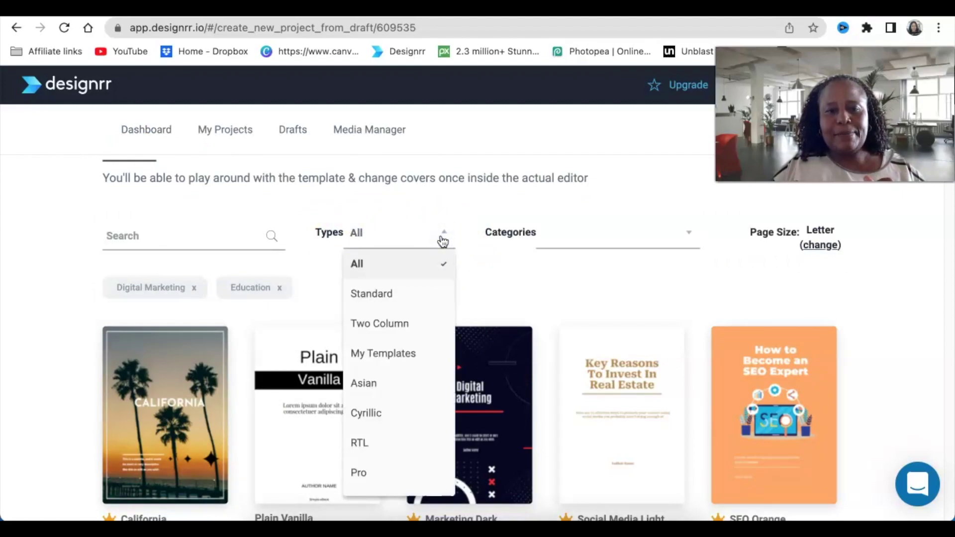
scroll(550, 309, down, 4)
scroll(549, 308, down, 6)
scroll(550, 309, down, 3)
scroll(550, 310, down, 1)
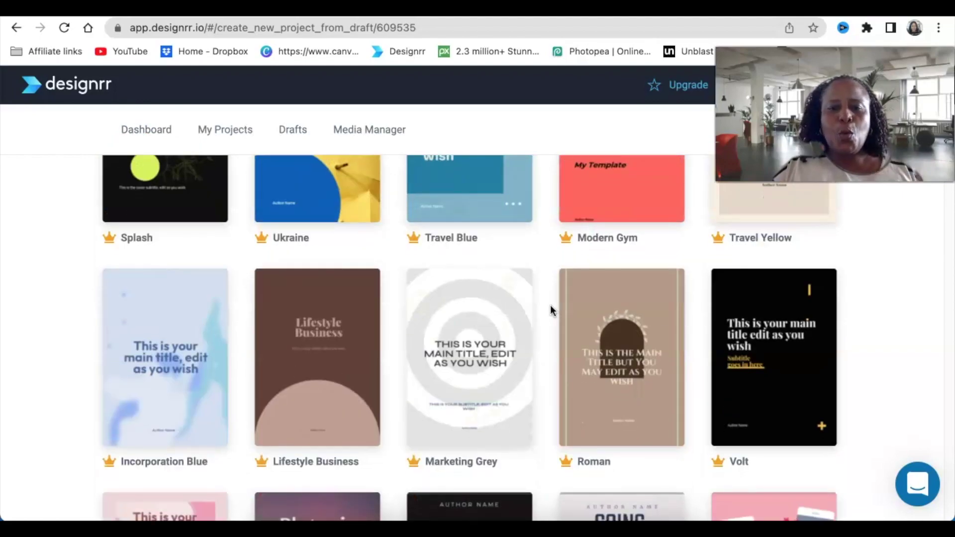
scroll(550, 308, down, 4)
scroll(550, 309, down, 3)
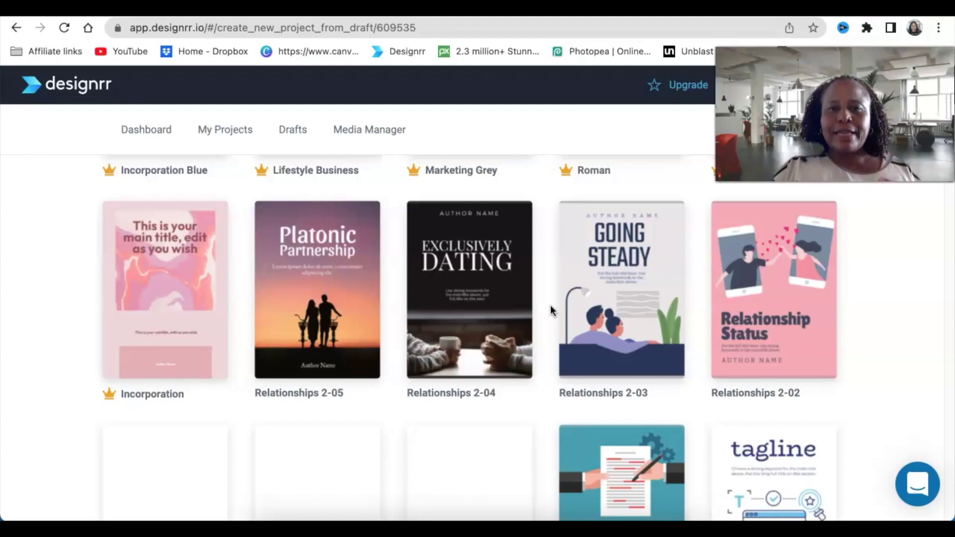
scroll(550, 310, down, 2)
scroll(551, 310, down, 1)
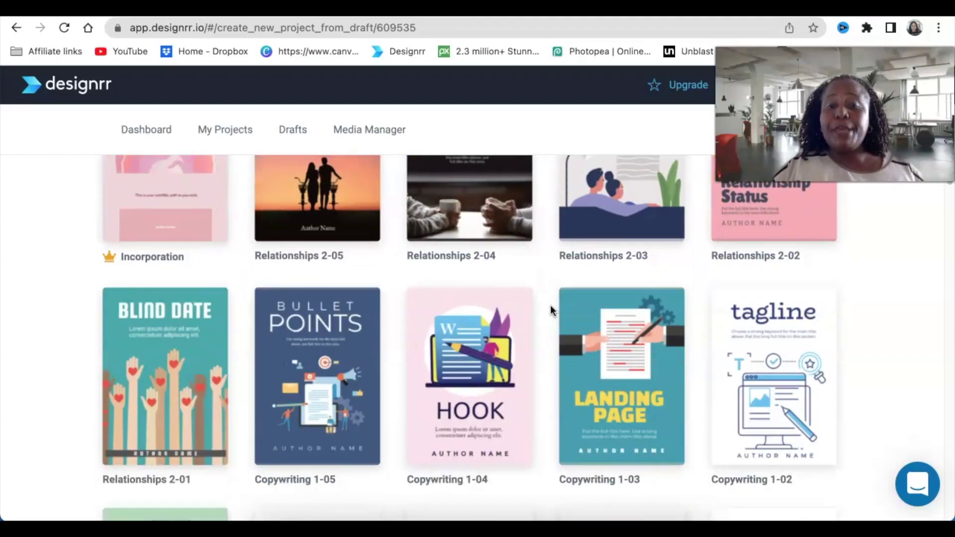
scroll(551, 311, down, 1)
scroll(551, 311, down, 1)
scroll(551, 311, down, 2)
scroll(550, 311, down, 3)
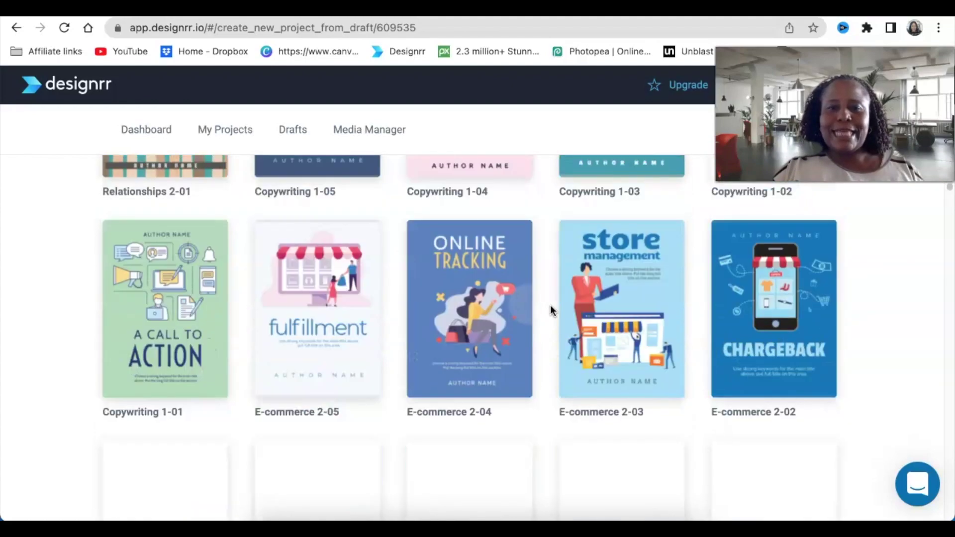
Step: Preview the Online Tracking template page by page, then close the preview
mouse_move(469, 308)
click(473, 324)
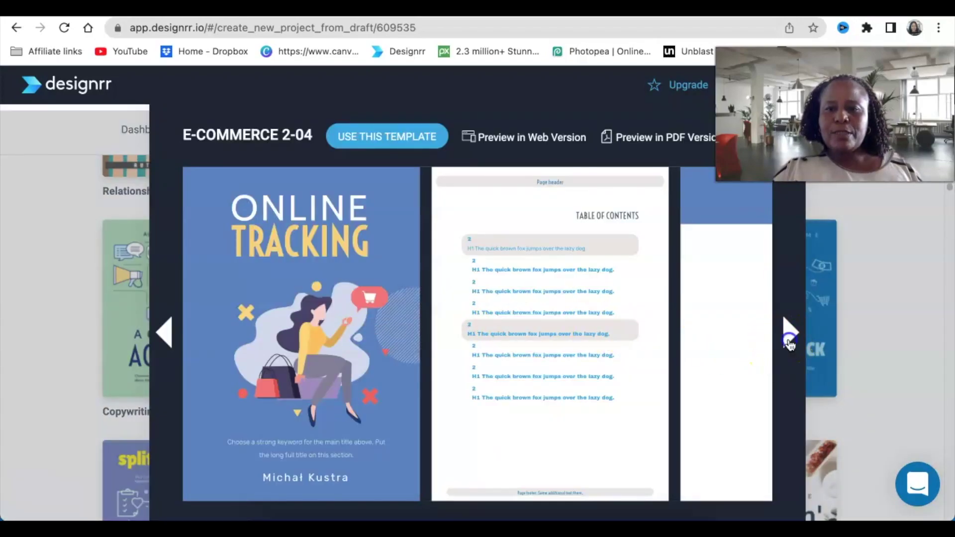
click(789, 343)
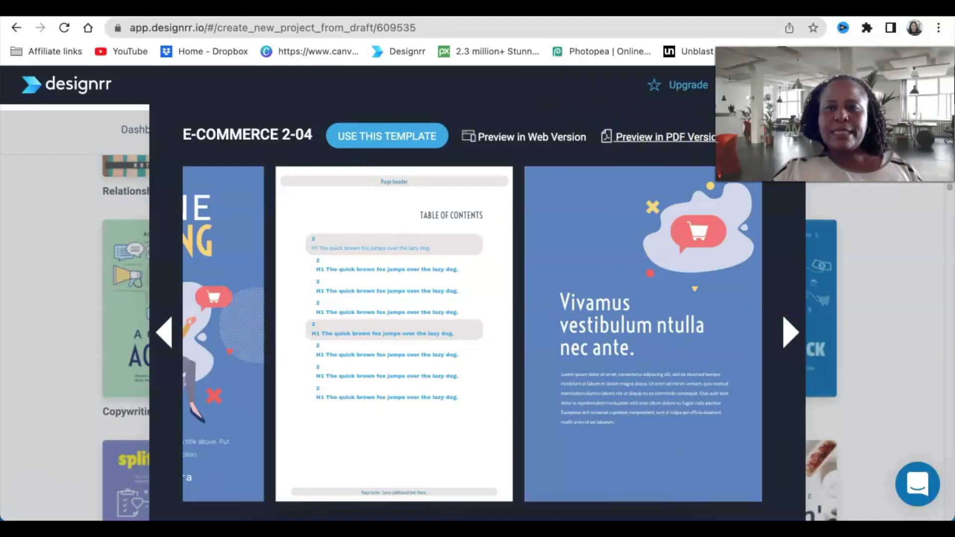
click(518, 351)
Step: Scroll back up the gallery and pick the SEO Orange template
scroll(518, 351, up, 10)
scroll(518, 351, up, 5)
scroll(518, 351, up, 10)
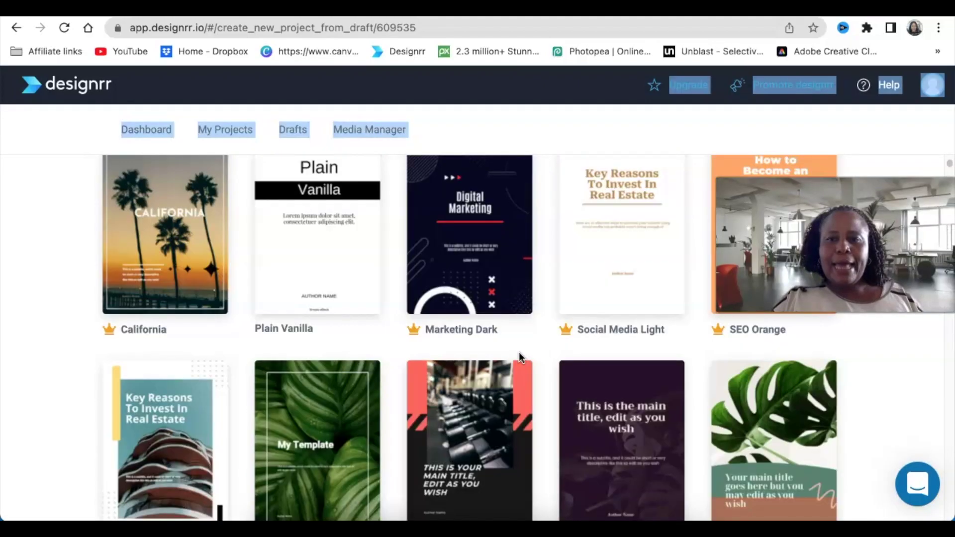
scroll(518, 353, up, 5)
scroll(518, 356, down, 2)
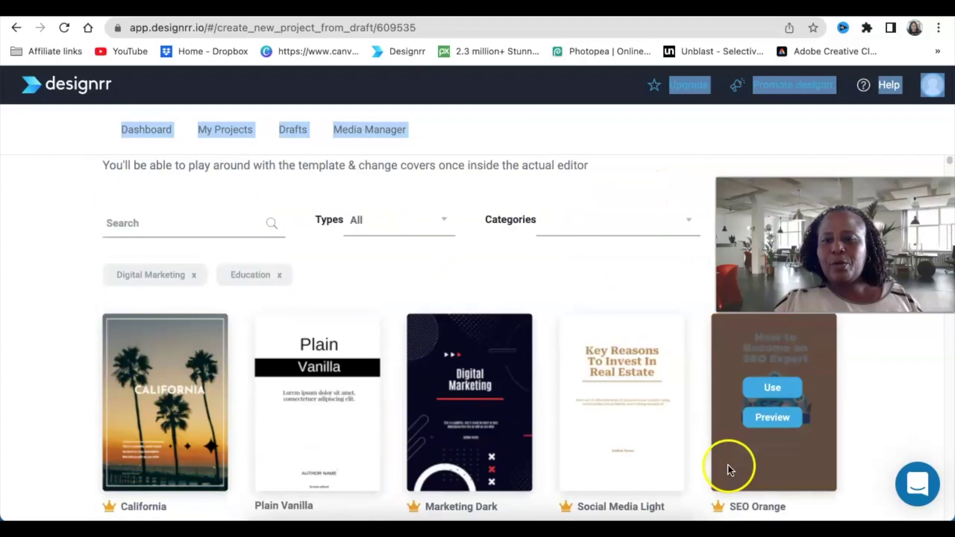
click(773, 387)
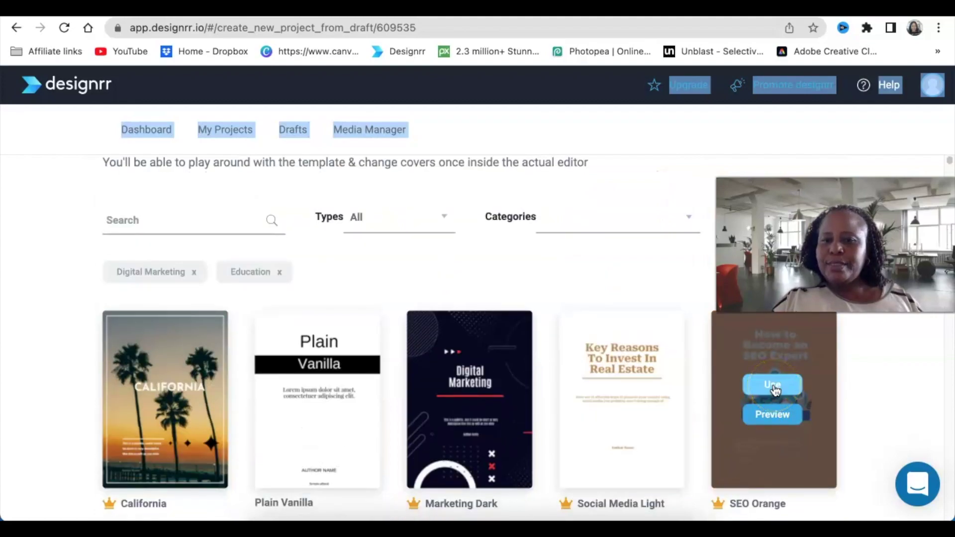
Step: Build the ebook from SEO Orange and scroll the Navigator pages to the end and back
click(773, 387)
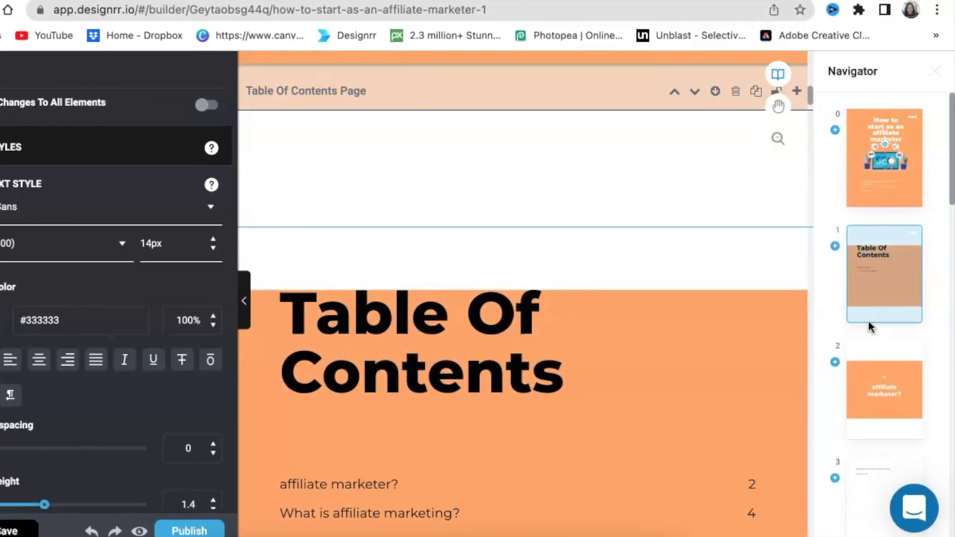
scroll(862, 211, down, 3)
scroll(863, 218, down, 4)
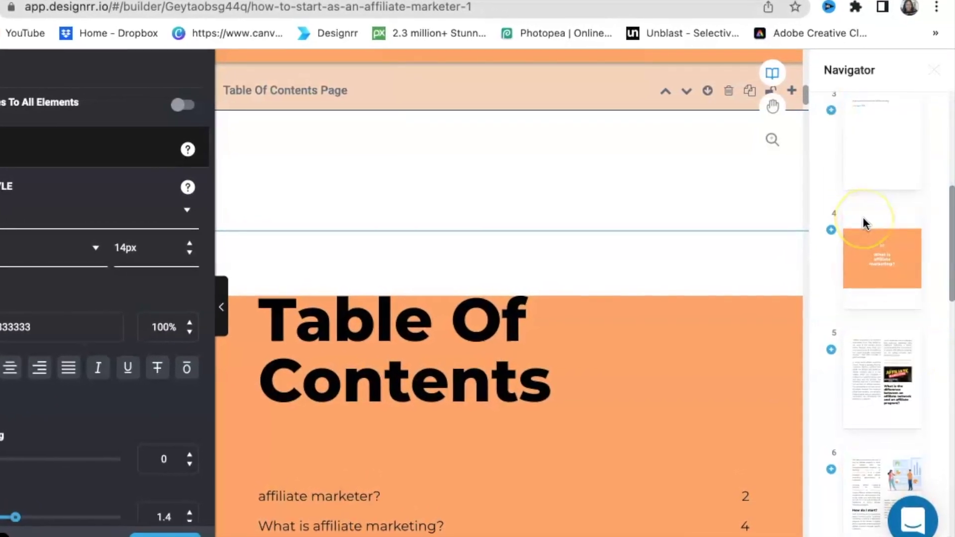
scroll(863, 218, down, 4)
scroll(861, 217, down, 4)
scroll(860, 220, down, 4)
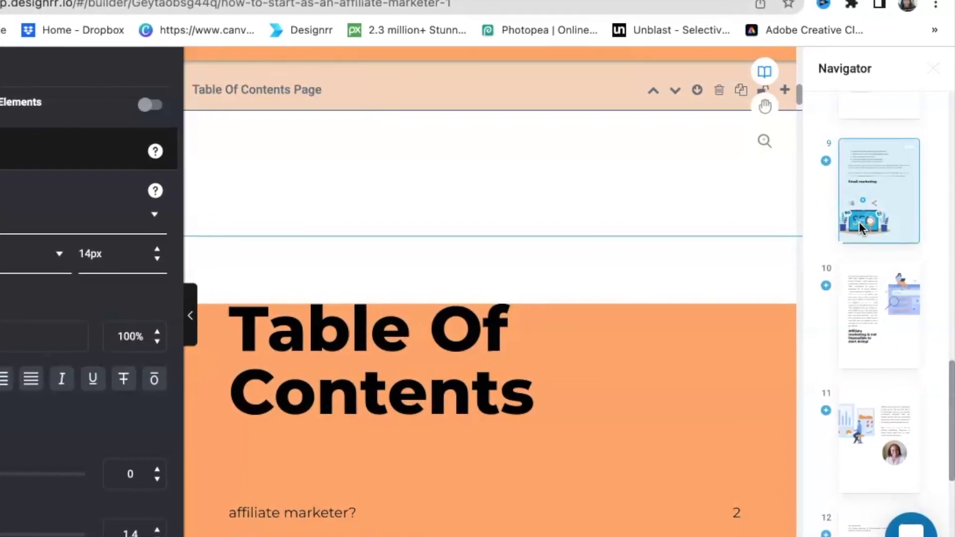
scroll(858, 222, down, 2)
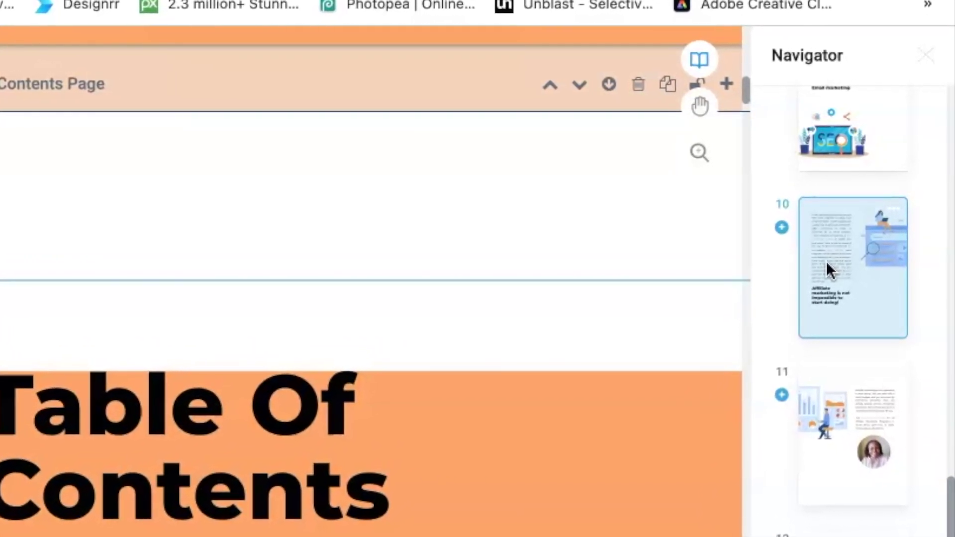
scroll(825, 286, down, 5)
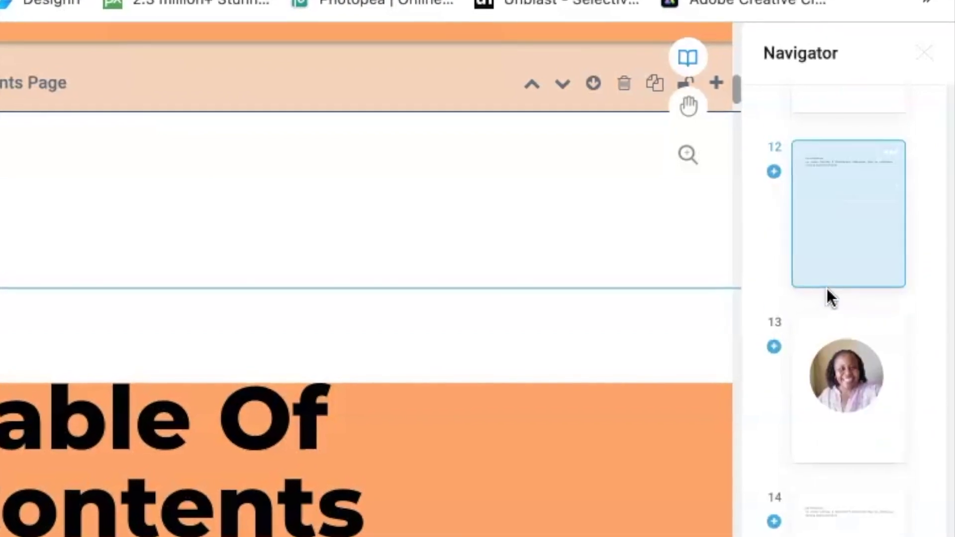
scroll(826, 286, down, 2)
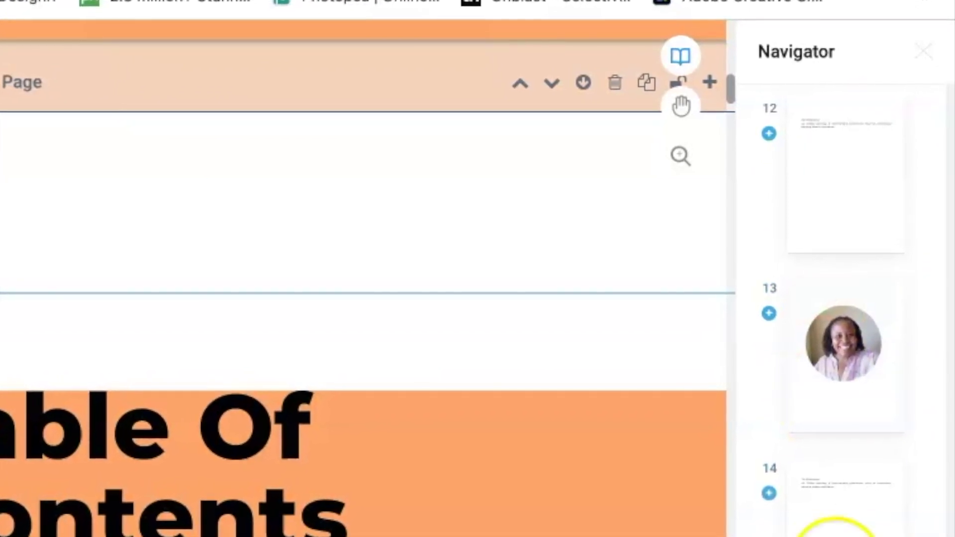
scroll(819, 493, up, 10)
scroll(819, 506, up, 10)
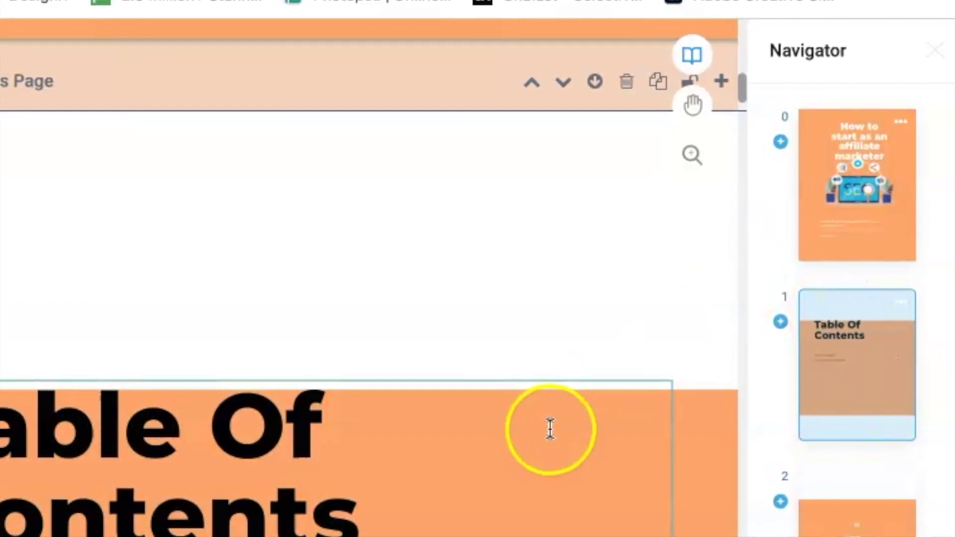
Step: Go to the ebook cover and select the cover title heading for editing
click(830, 195)
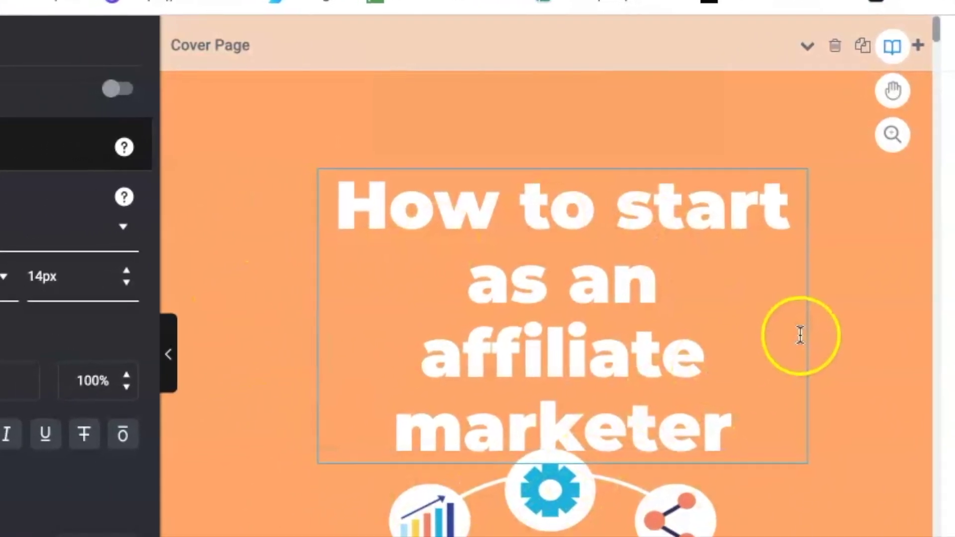
scroll(796, 338, down, 3)
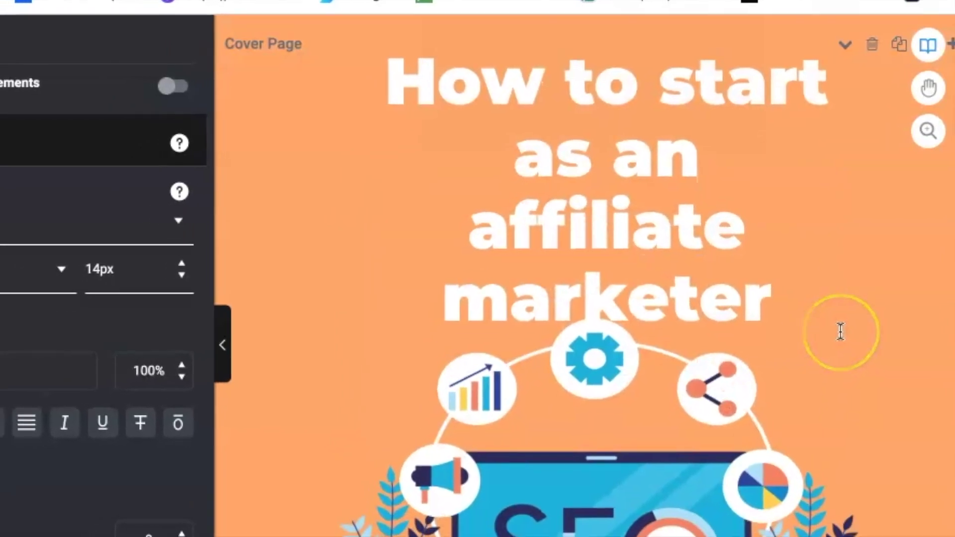
scroll(846, 328, down, 5)
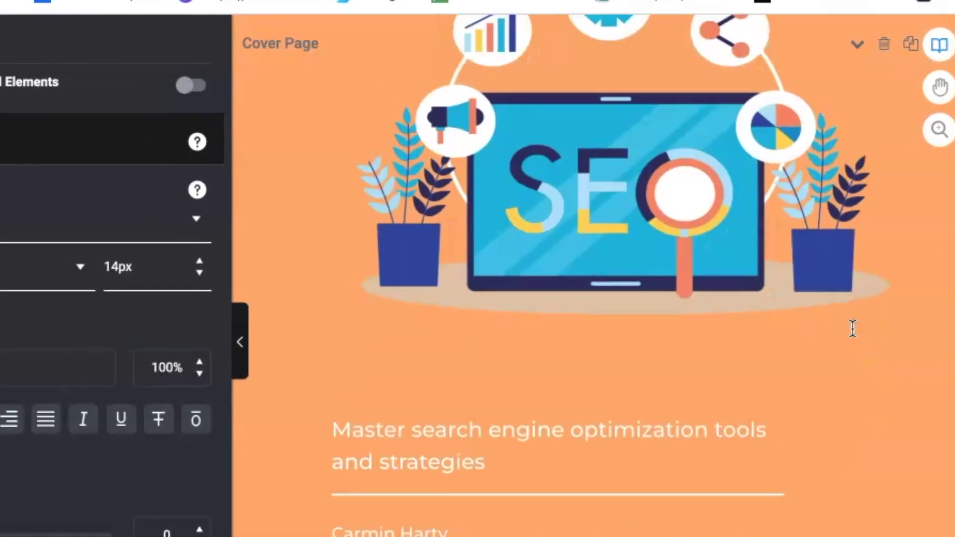
scroll(875, 323, up, 5)
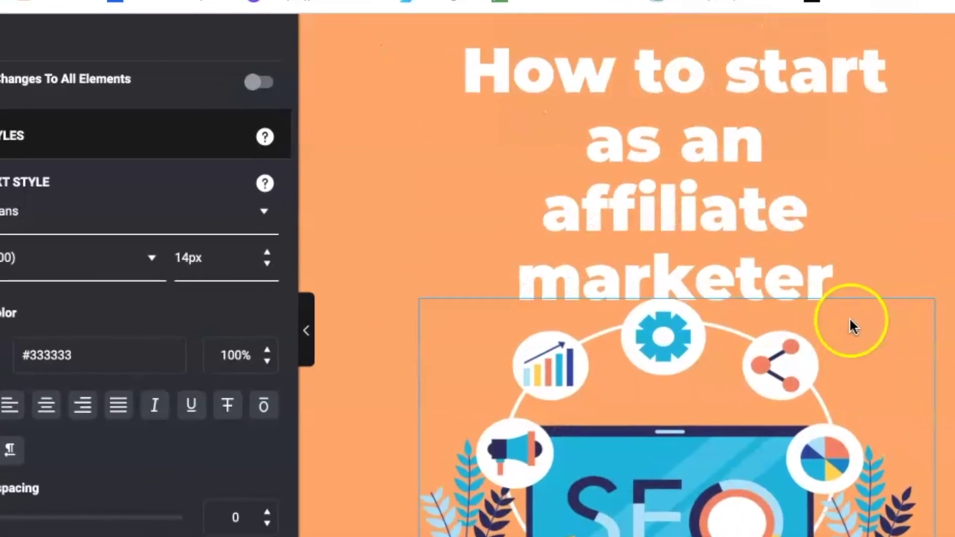
click(785, 241)
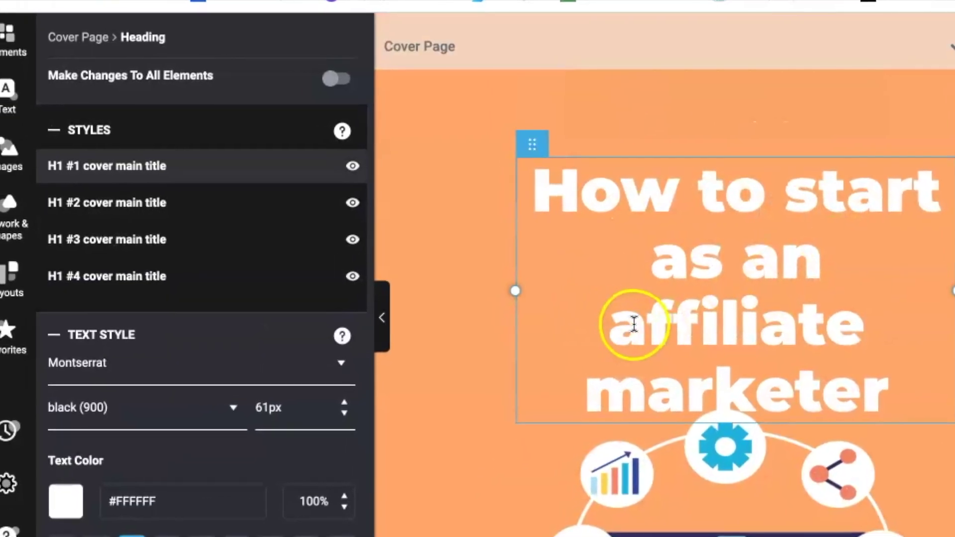
click(640, 327)
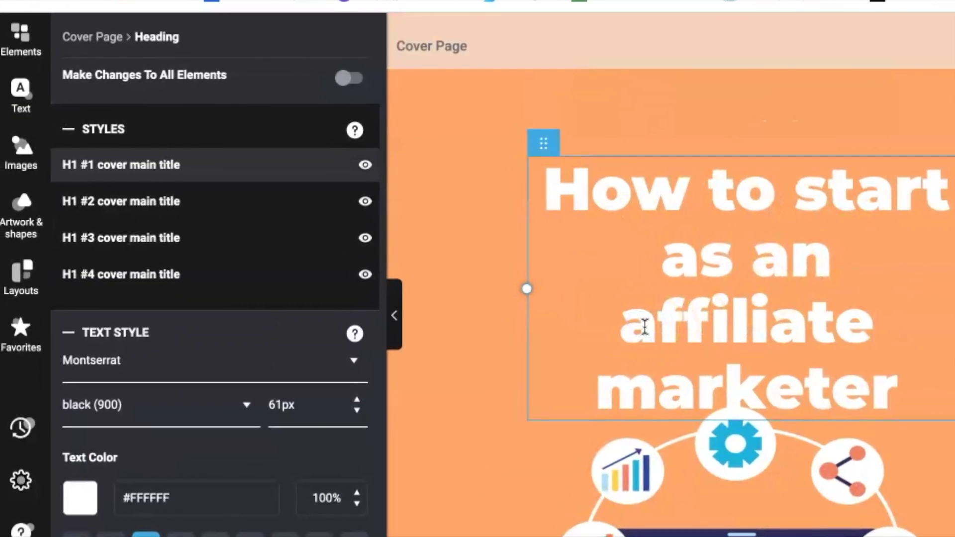
Step: Capitalise 'Affiliate' in the cover title and retype the 'm' in 'marketer'
key(BackSpace)
text(A)
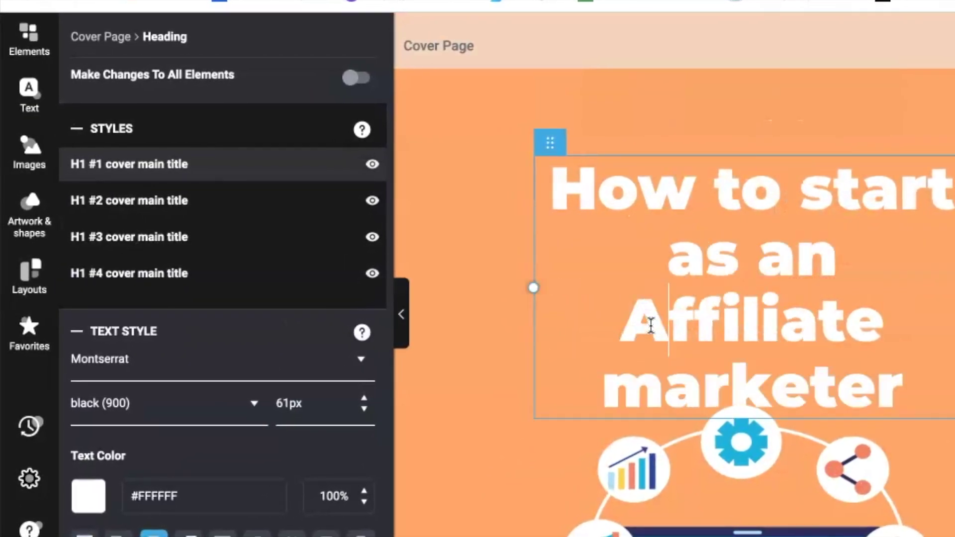
key(BackSpace)
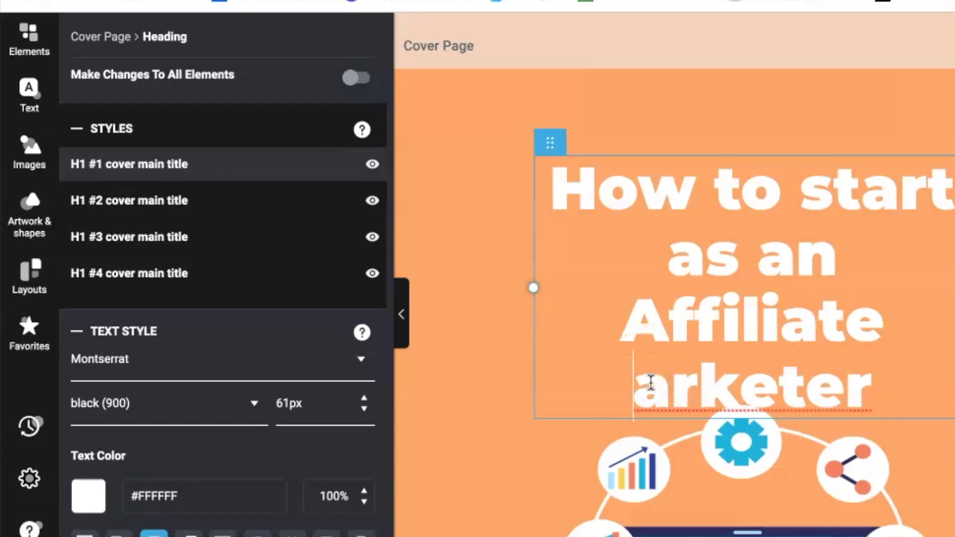
text(m)
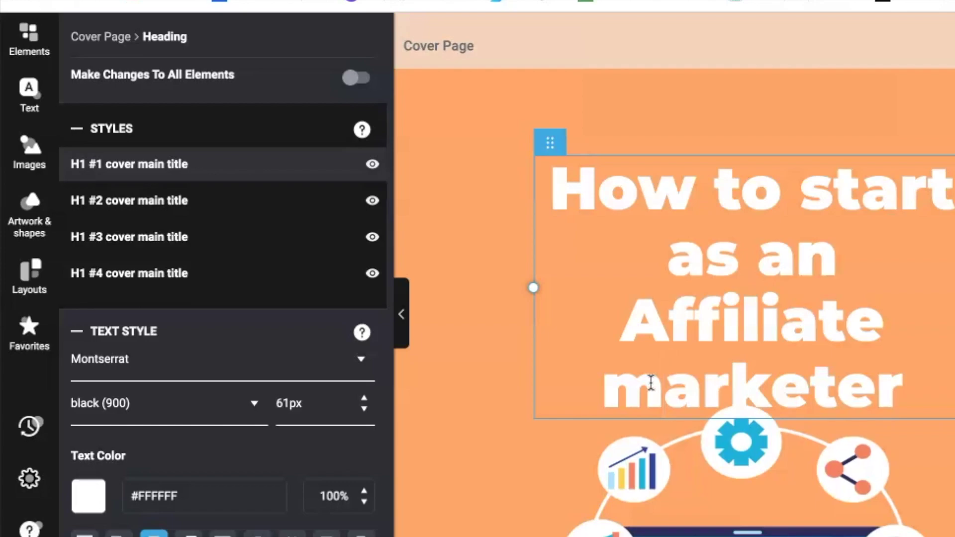
scroll(664, 387, down, 4)
click(729, 425)
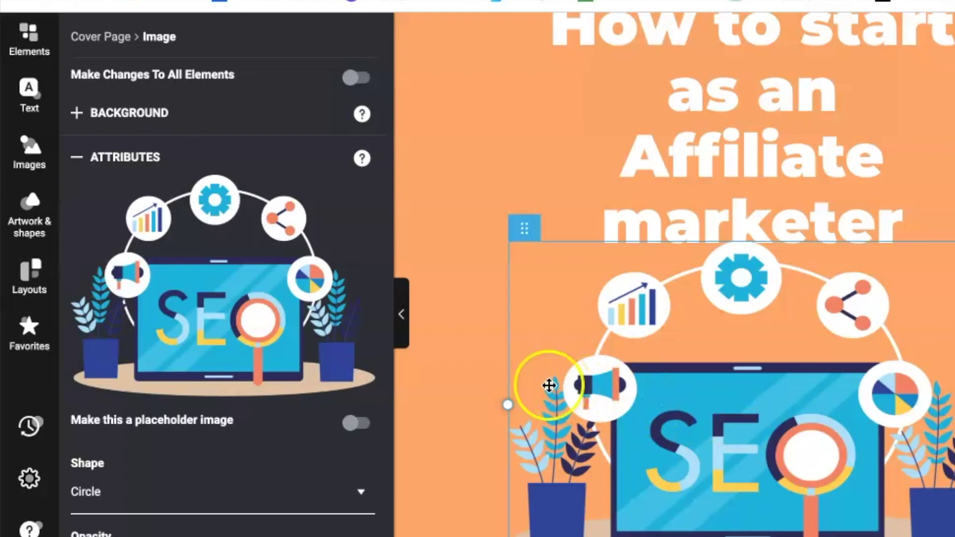
mouse_move(222, 287)
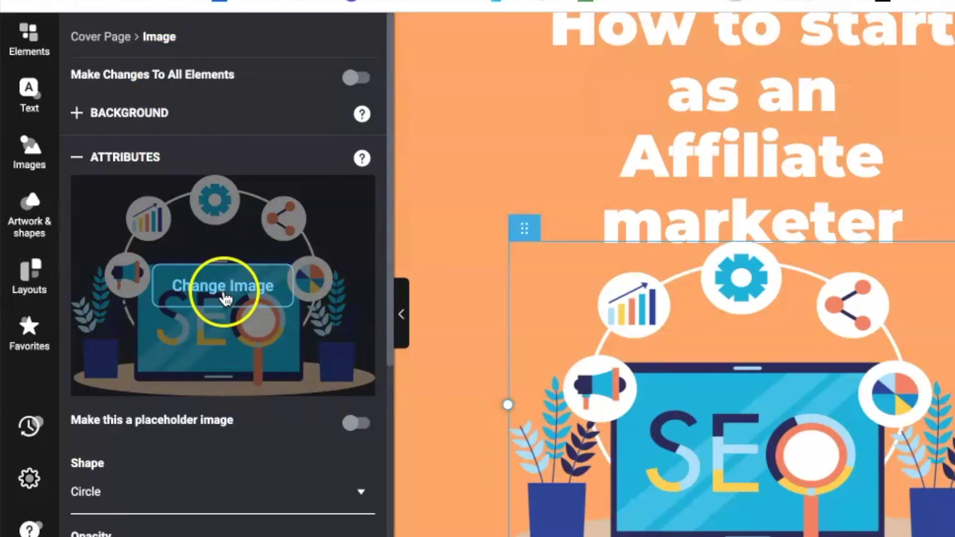
click(225, 295)
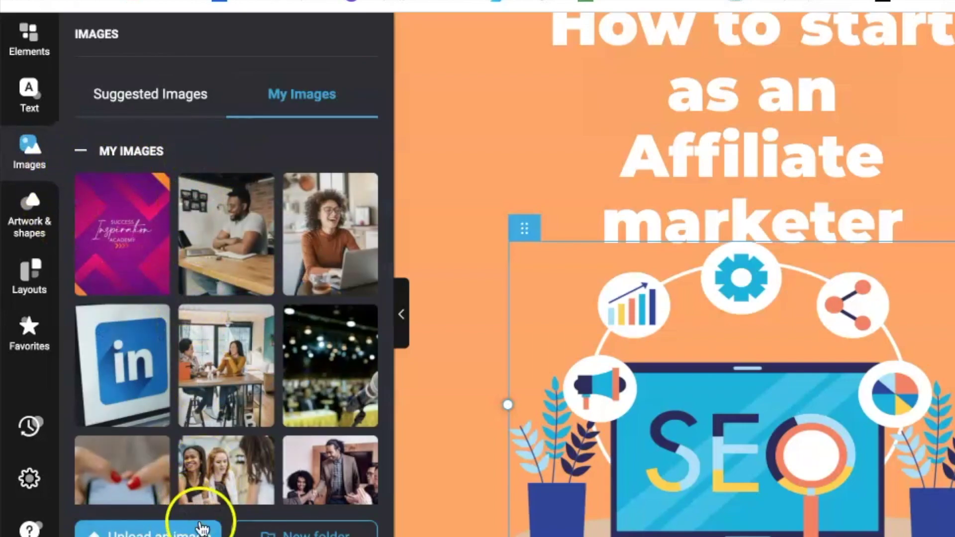
click(168, 102)
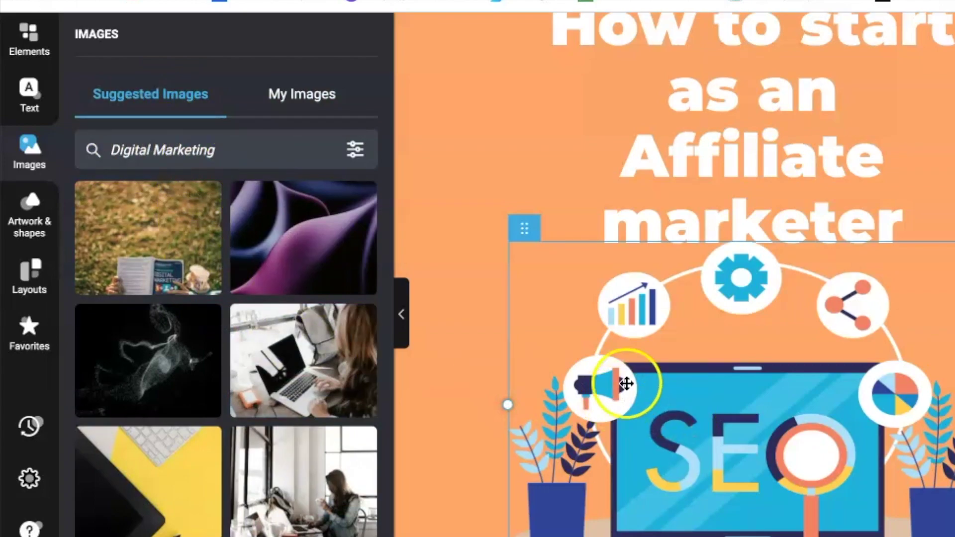
click(469, 354)
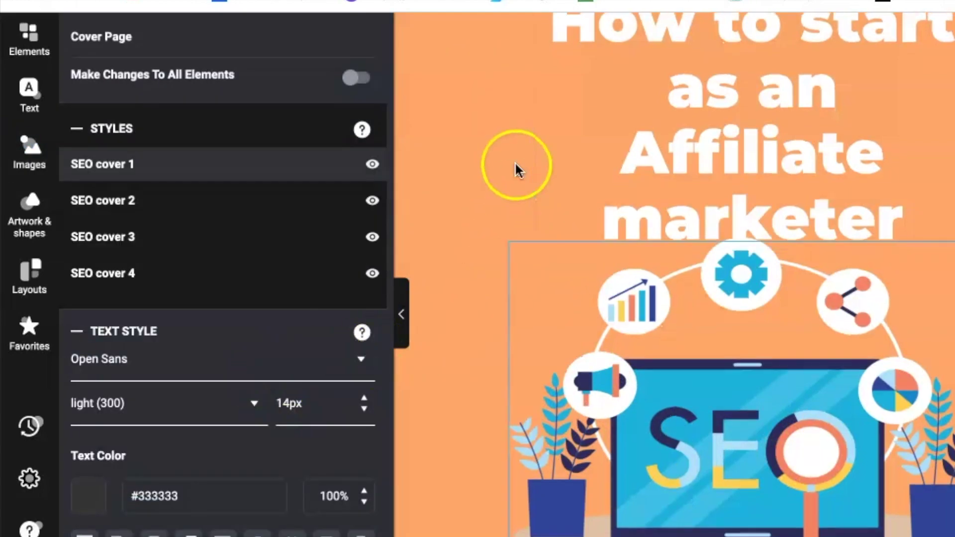
scroll(504, 287, up, 3)
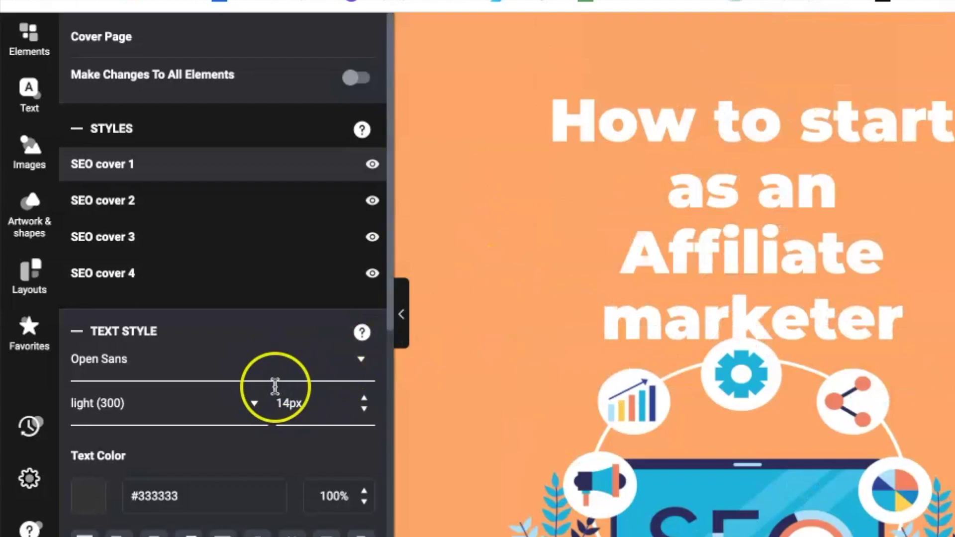
scroll(273, 388, down, 7)
scroll(249, 368, up, 5)
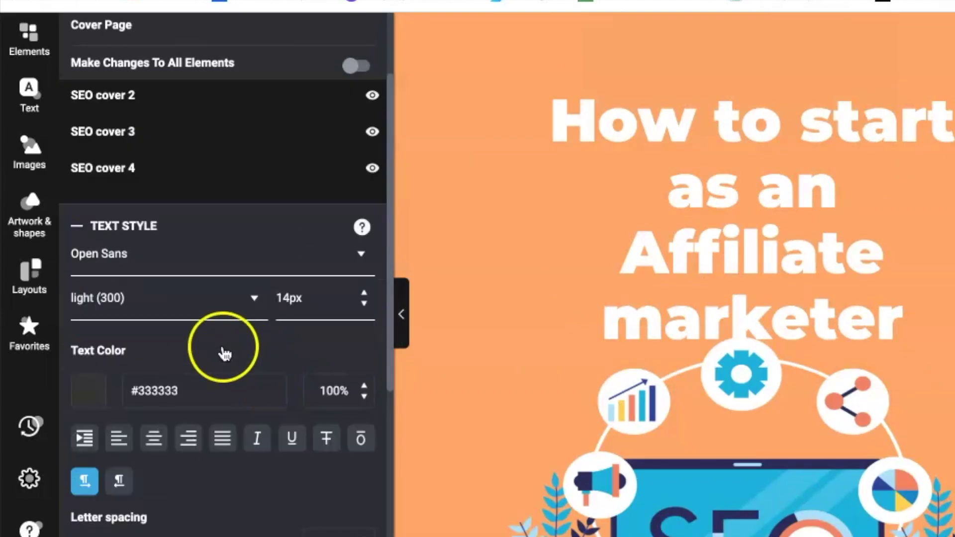
scroll(232, 323, down, 3)
scroll(214, 303, down, 1)
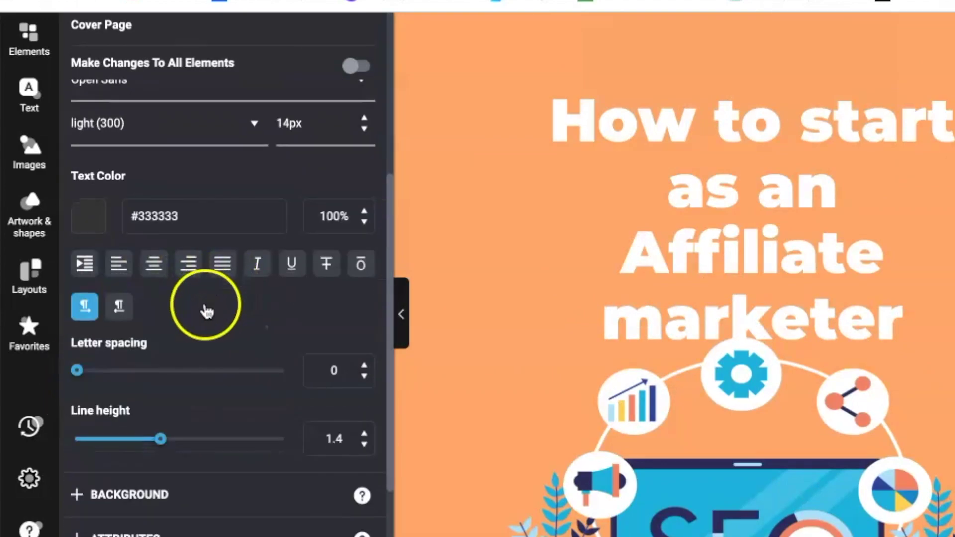
scroll(149, 356, down, 1)
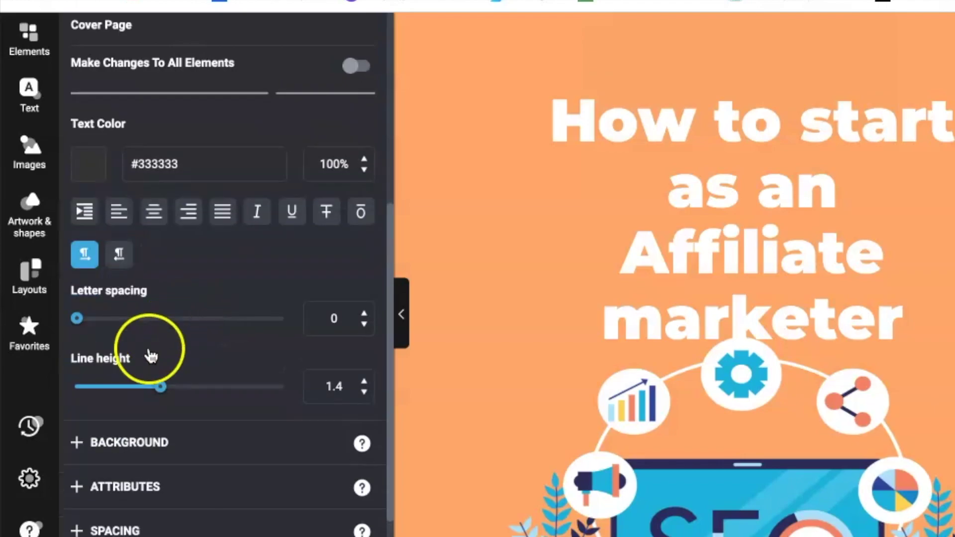
scroll(164, 388, down, 1)
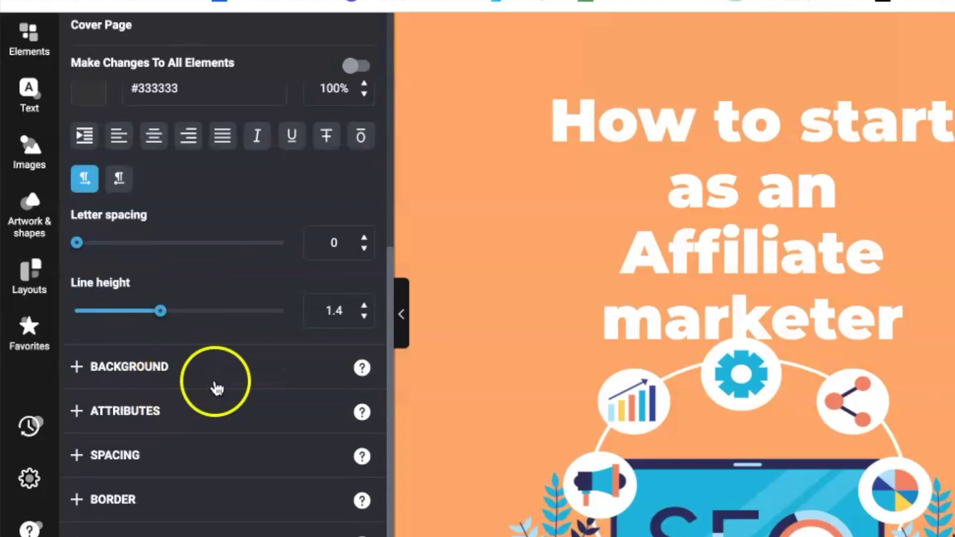
scroll(256, 383, up, 2)
scroll(280, 381, up, 2)
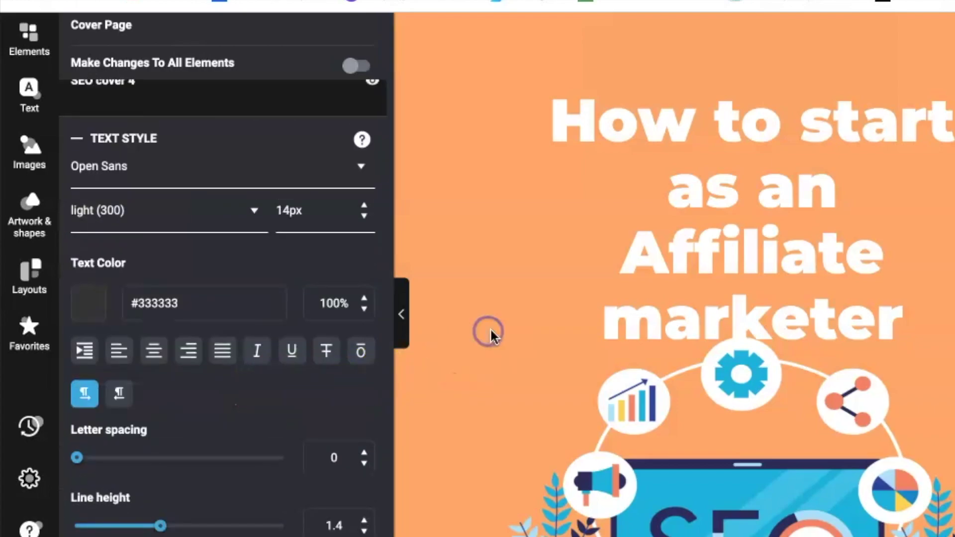
scroll(222, 287, up, 1)
scroll(222, 287, up, 3)
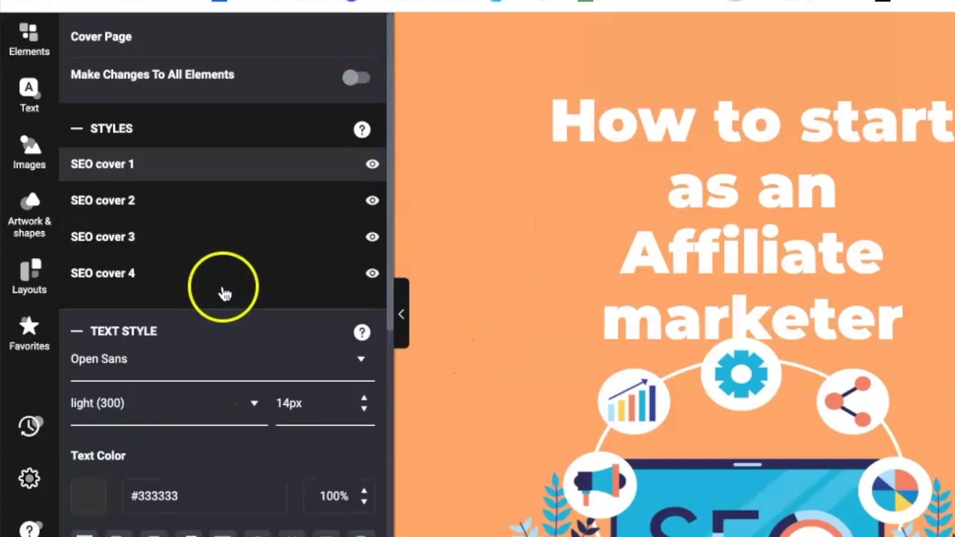
scroll(221, 288, down, 8)
click(80, 370)
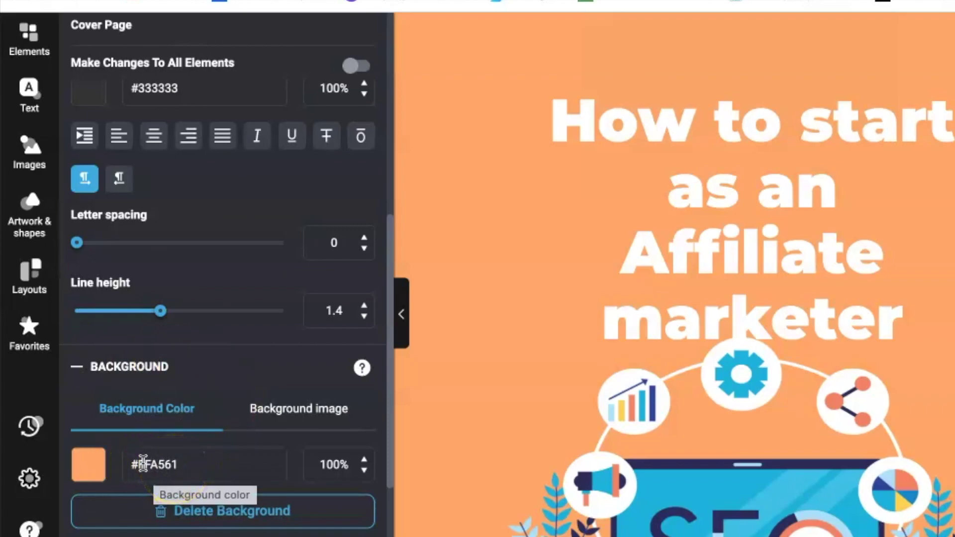
Step: Change the cover background colour from #FFA561 to pink #FFC0CB
drag(149, 465, 184, 466)
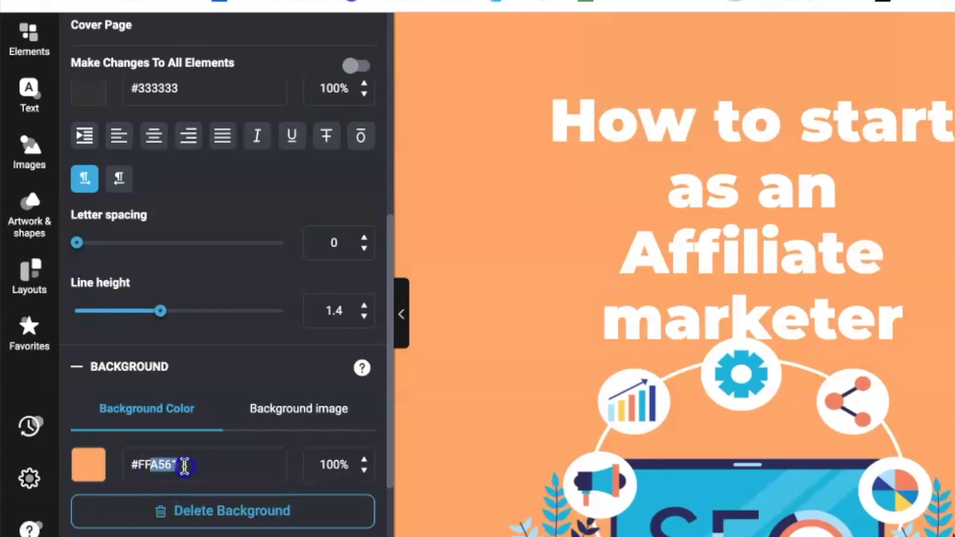
text(C0CB)
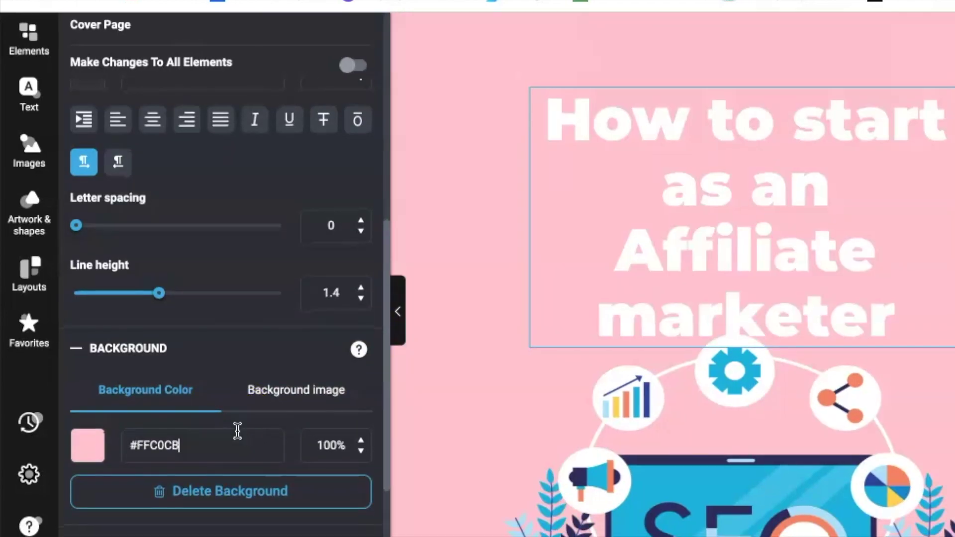
scroll(233, 432, down, 1)
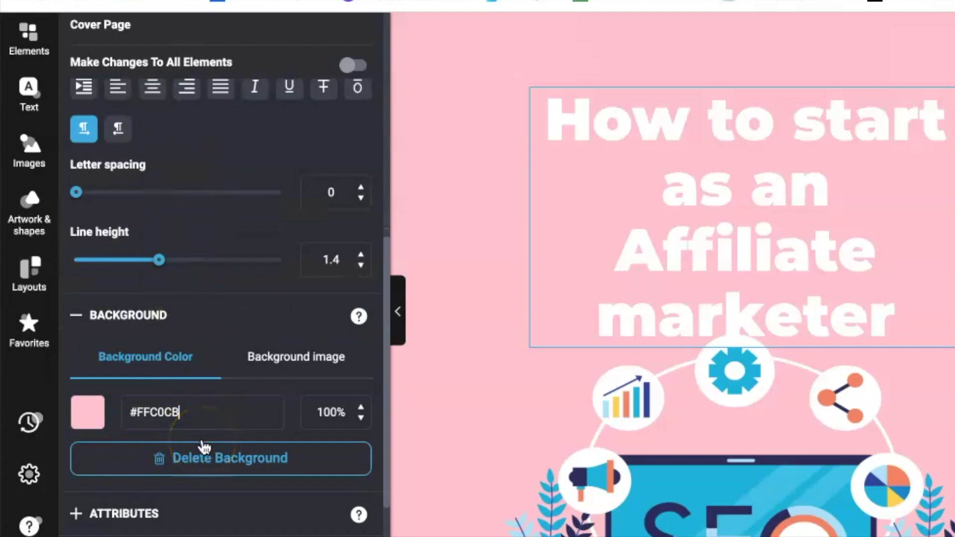
scroll(224, 435, down, 3)
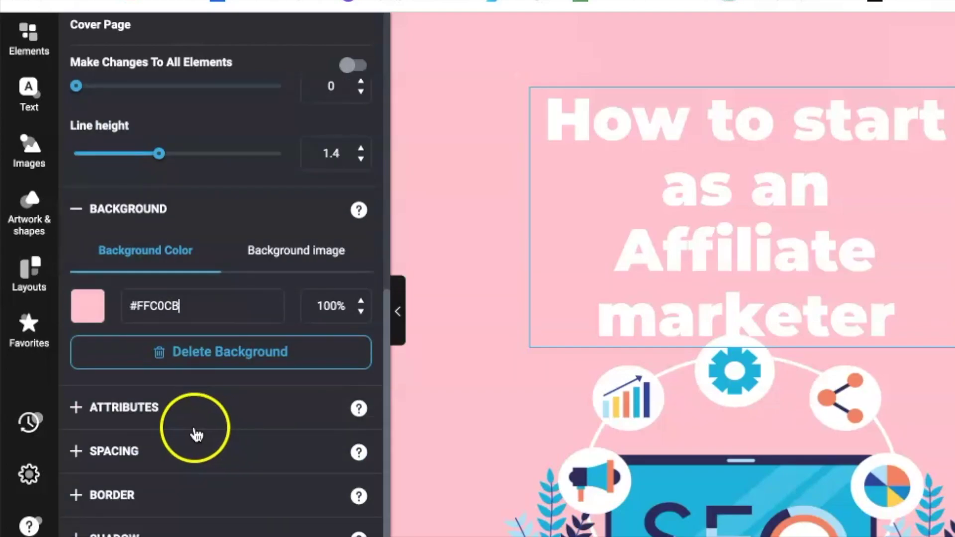
Step: Check the cover's attributes and spacing settings, then scroll to the Table Of Contents page
click(109, 410)
scroll(117, 441, down, 2)
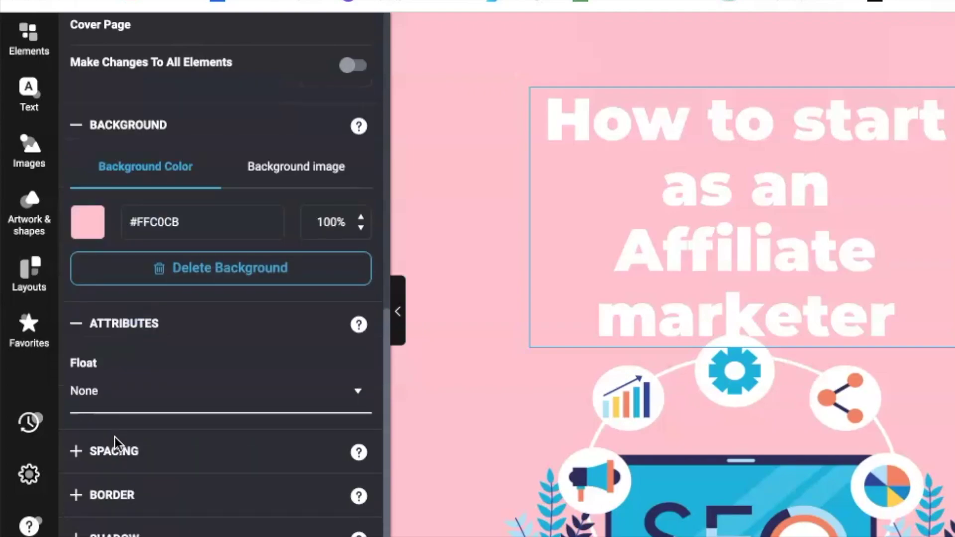
click(120, 450)
scroll(134, 438, down, 3)
click(452, 352)
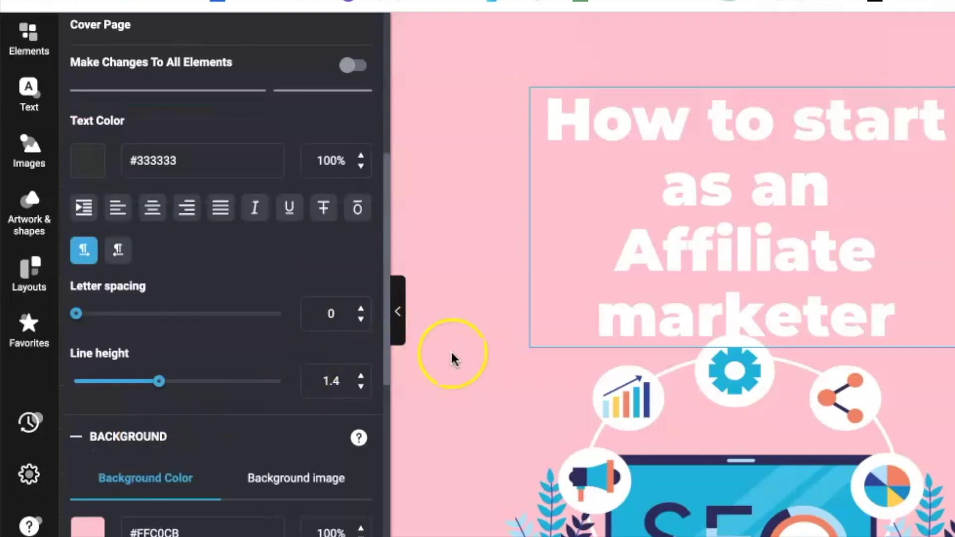
click(498, 385)
scroll(851, 319, up, 1)
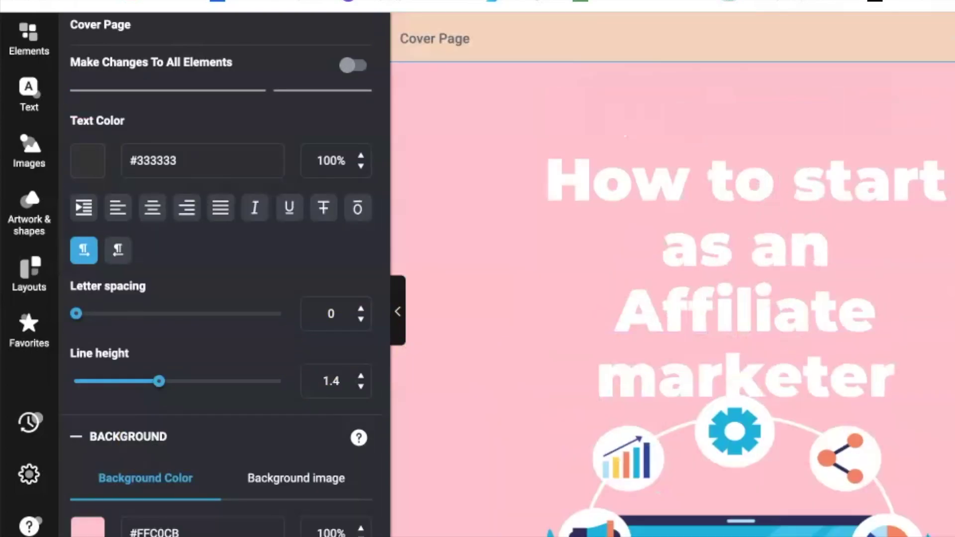
click(851, 318)
scroll(889, 298, down, 5)
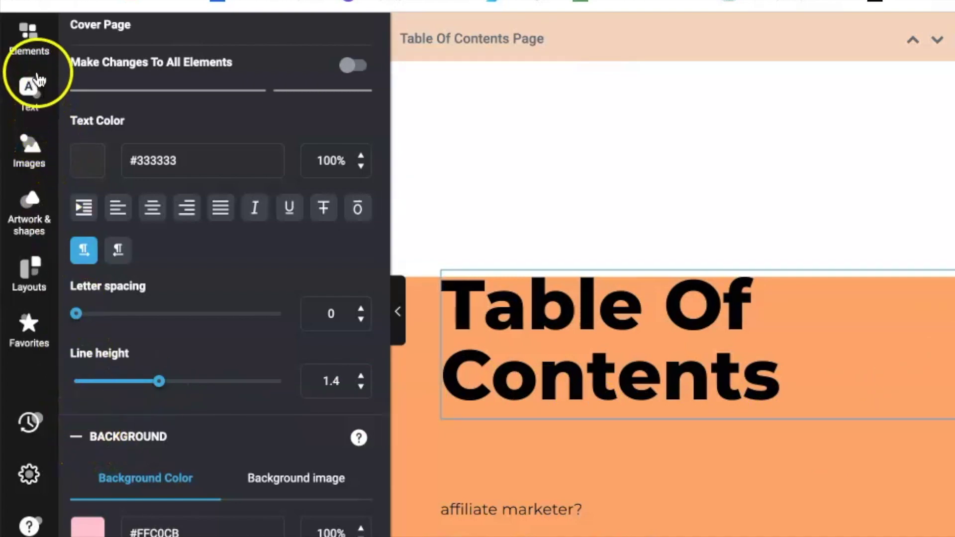
Step: Browse the Elements, Revisions and Help panels, then scroll to the affiliate-marketing body page
click(38, 46)
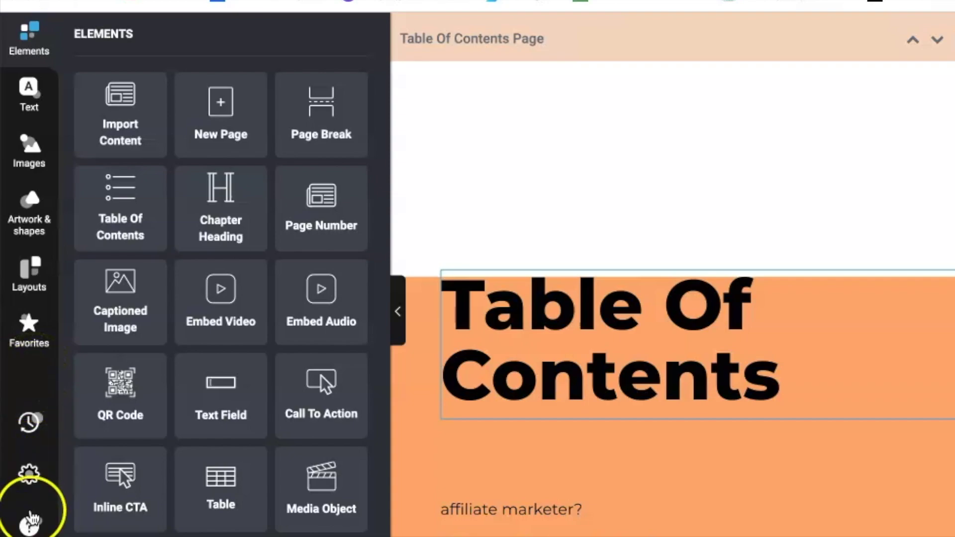
click(29, 422)
click(30, 526)
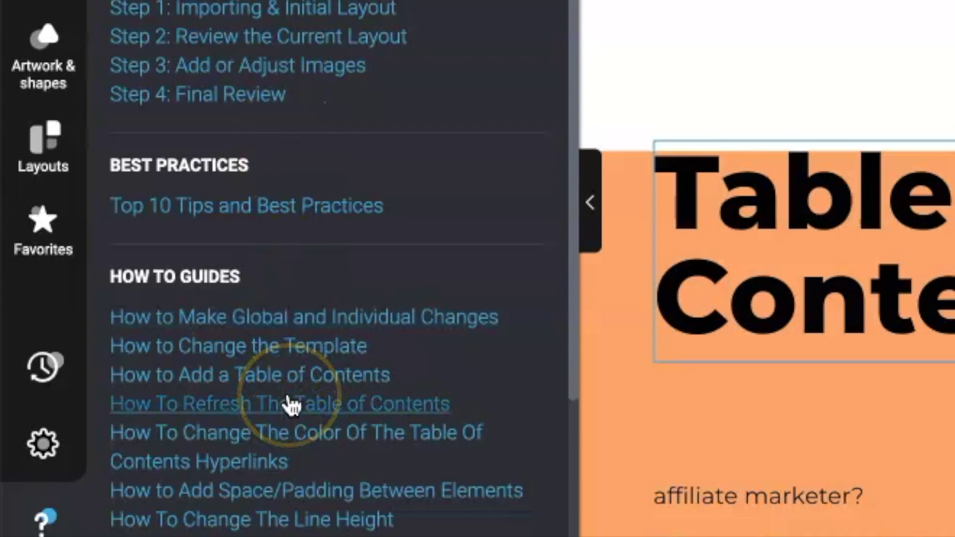
scroll(292, 405, down, 2)
scroll(291, 405, down, 3)
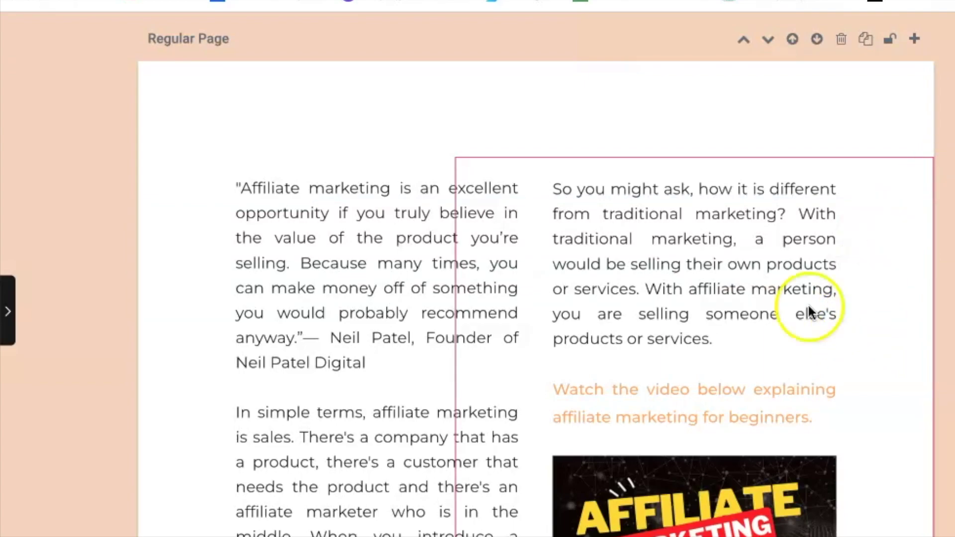
Step: Link the 'Watch the video below…' caption to youtu.be/6ySYD7obmAY as a webpage URL
click(681, 423)
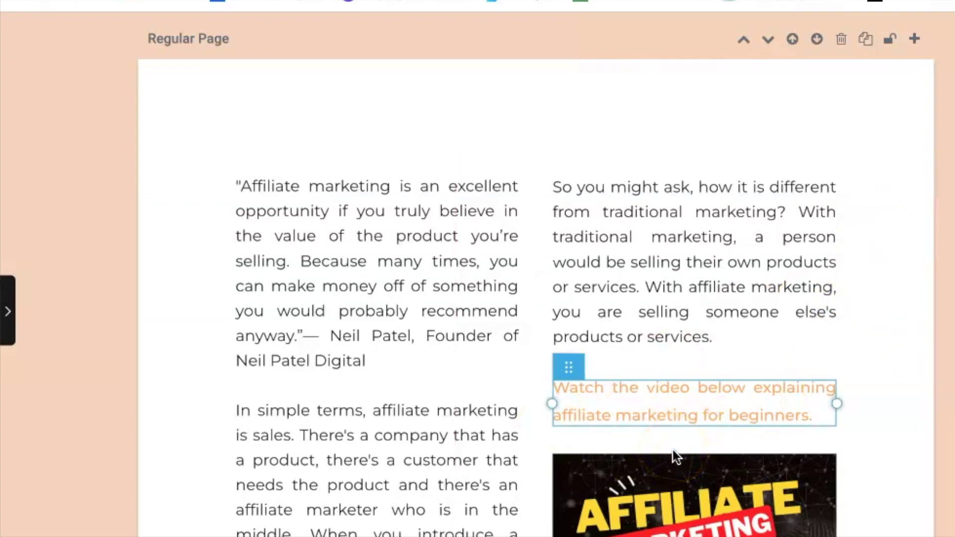
scroll(672, 449, down, 3)
click(713, 298)
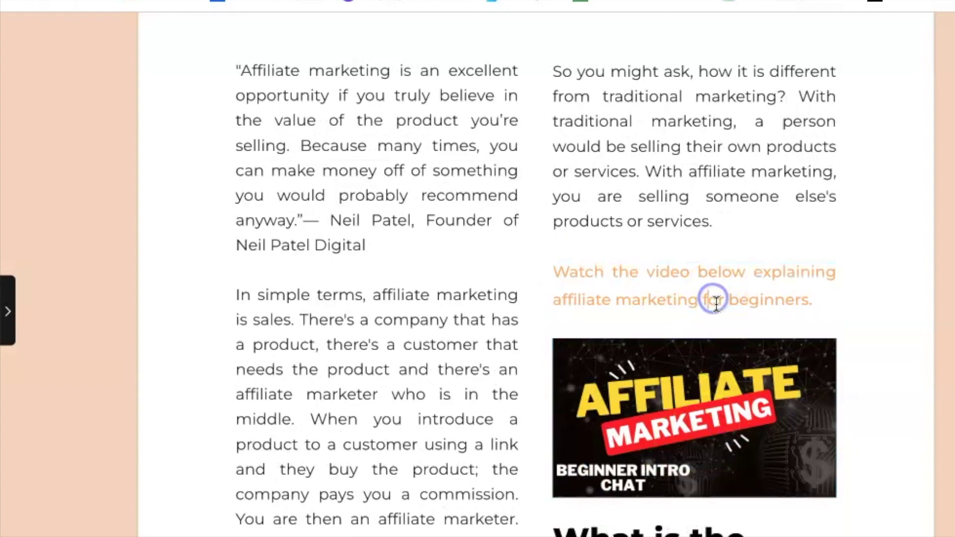
click(601, 271)
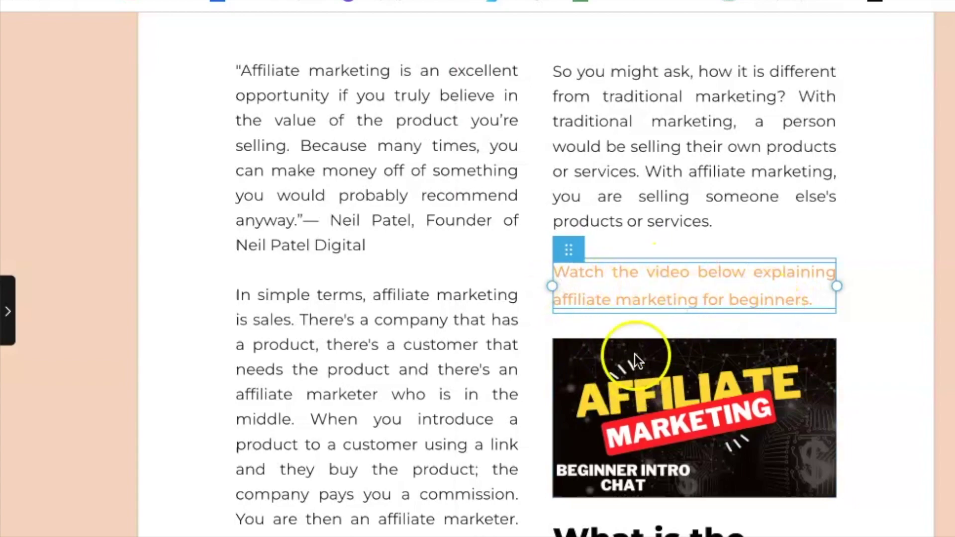
drag(570, 251, 594, 258)
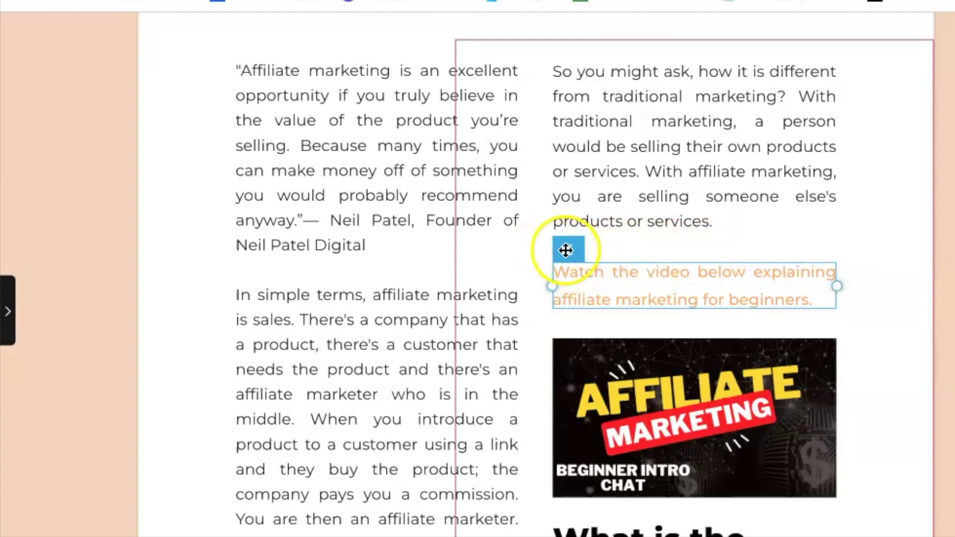
click(797, 252)
click(876, 251)
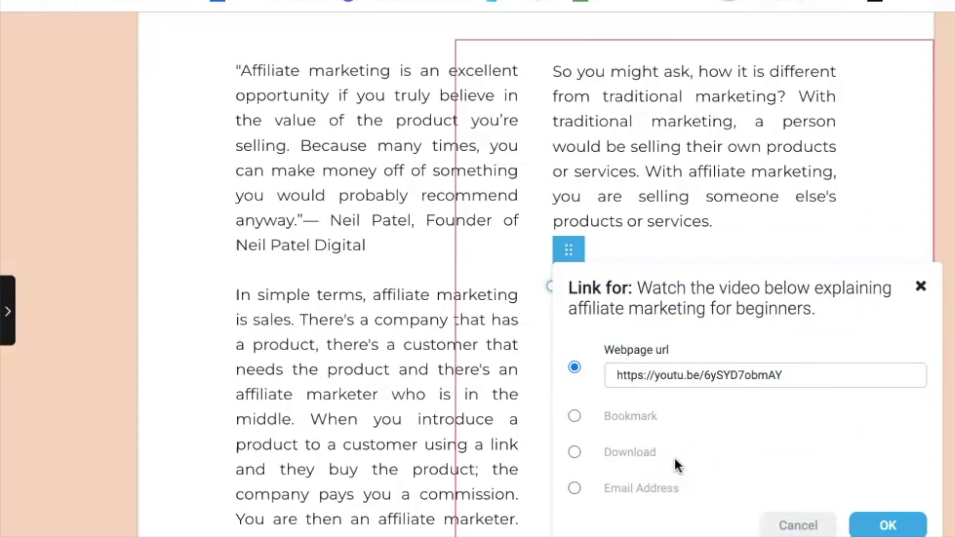
click(887, 525)
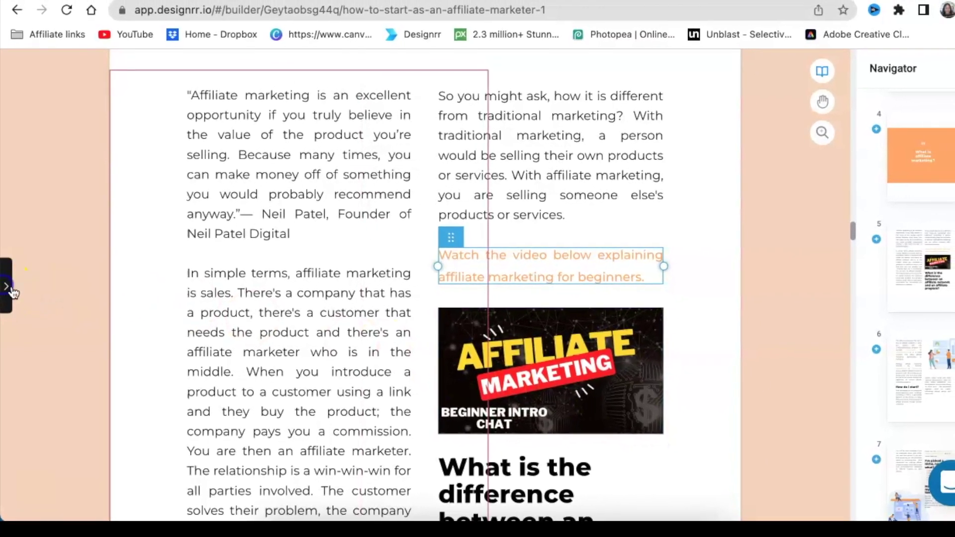
Step: Preview the finished ebook full screen, then start publishing it
click(6, 288)
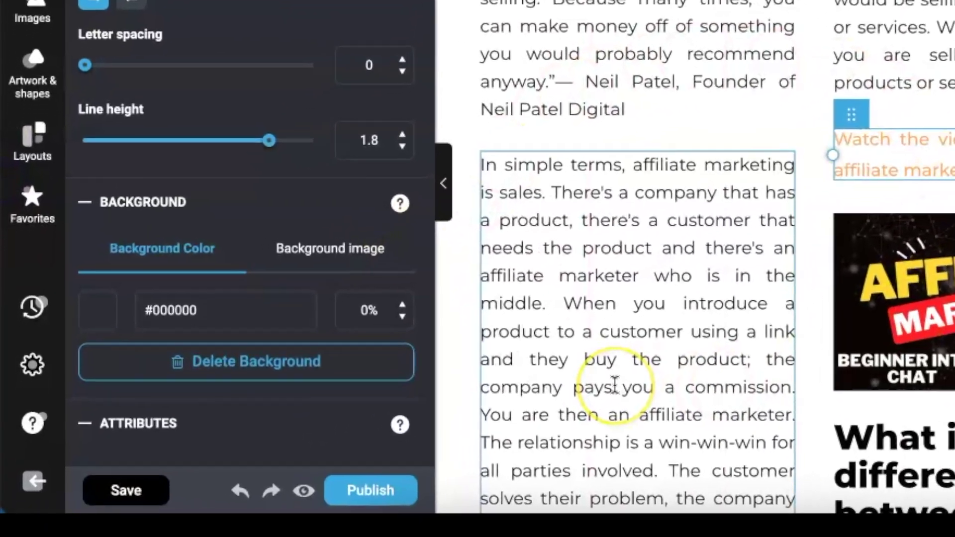
scroll(415, 416, down, 2)
scroll(412, 448, down, 3)
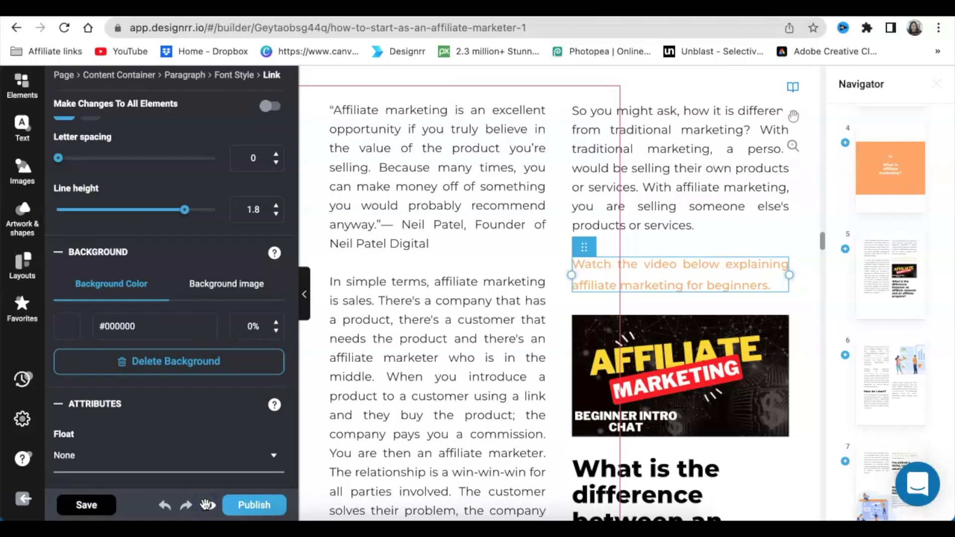
click(206, 504)
scroll(299, 473, down, 5)
scroll(304, 464, down, 5)
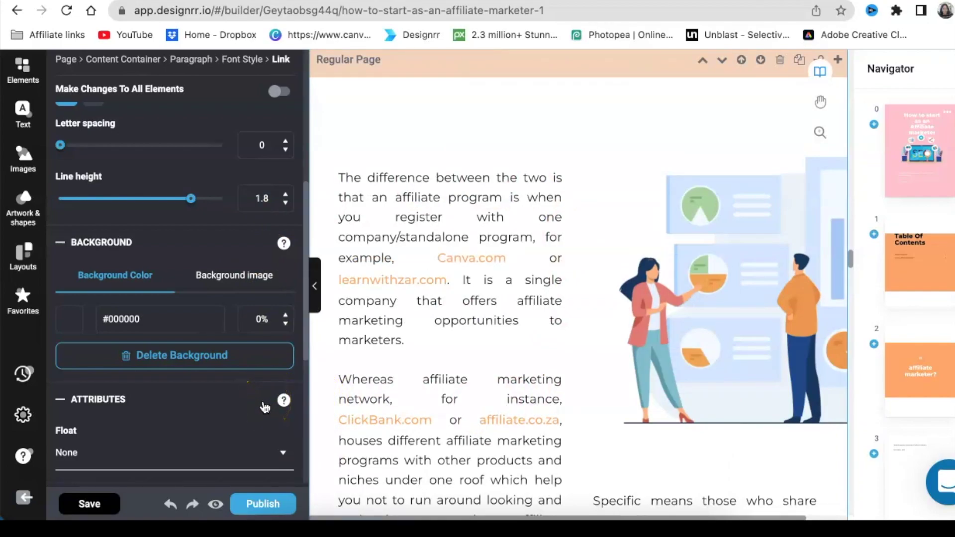
click(251, 507)
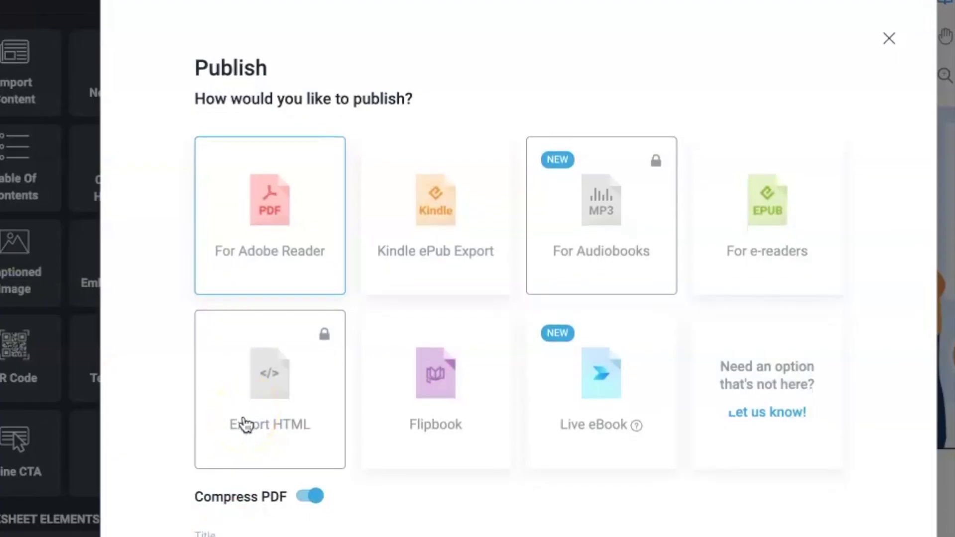
Step: Review the PDF, Kindle ePub and locked audiobook publishing formats
click(559, 533)
click(314, 269)
click(447, 269)
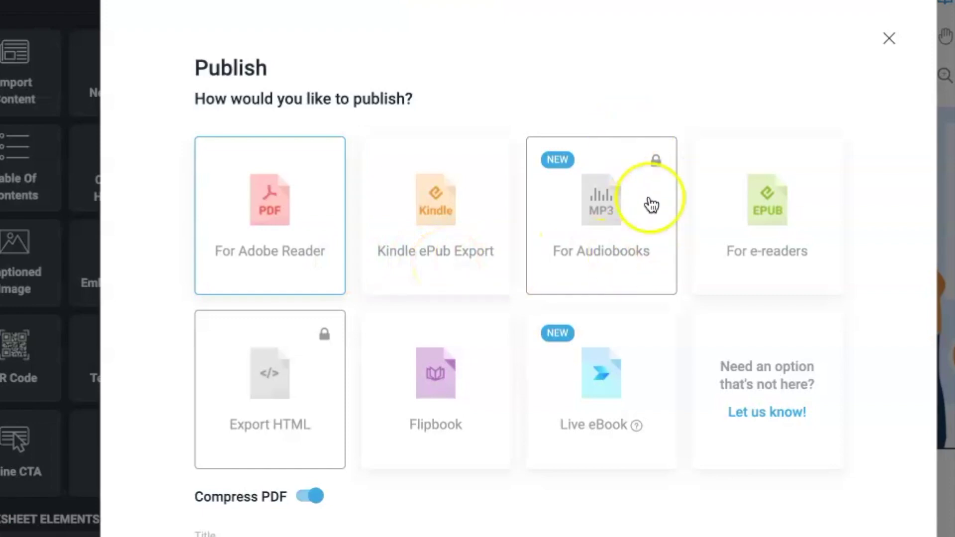
click(611, 252)
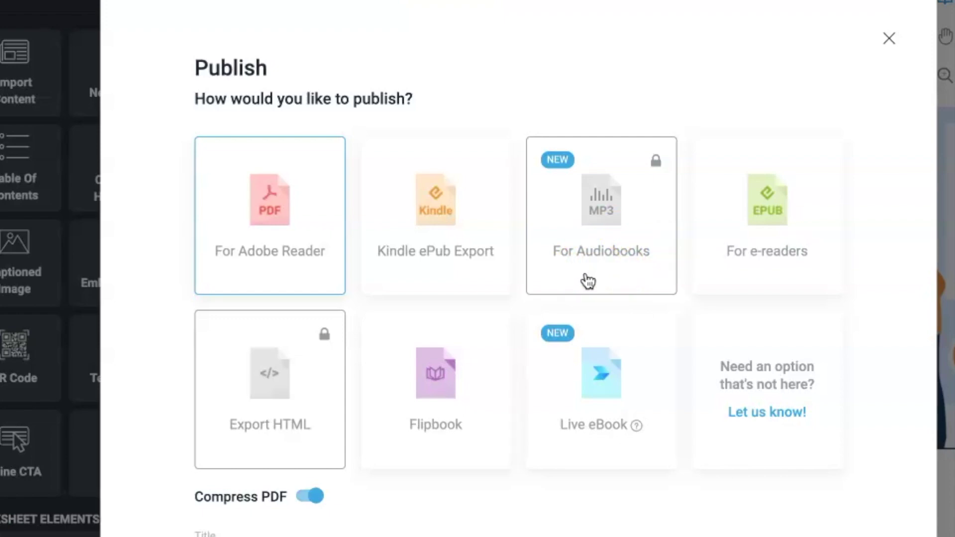
Step: Publish the ebook as a Live eBook, copy its share link, and open a new tab
click(766, 254)
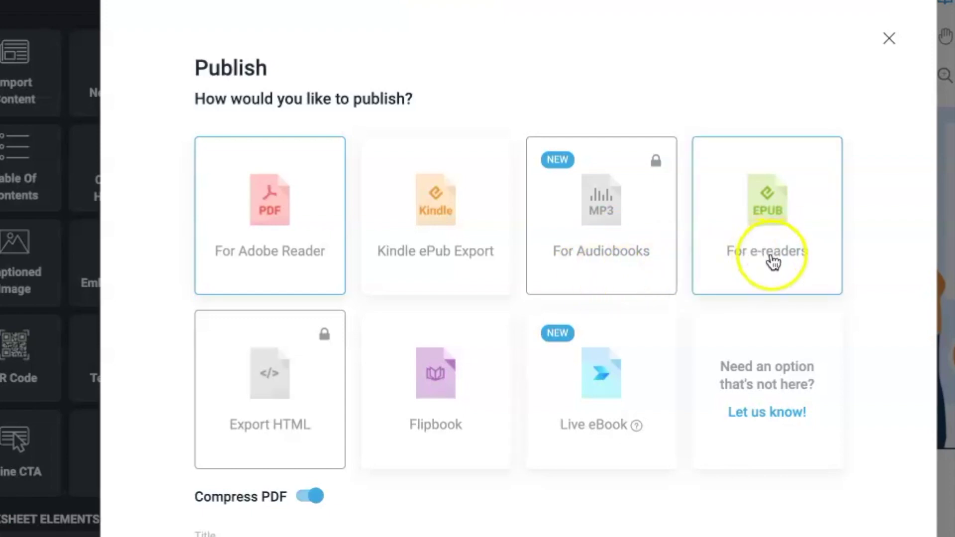
click(426, 391)
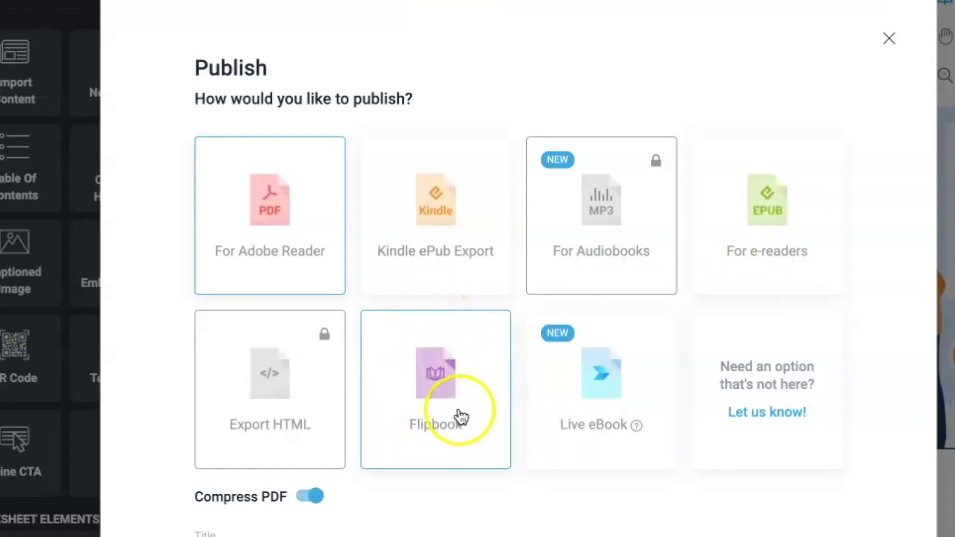
click(552, 412)
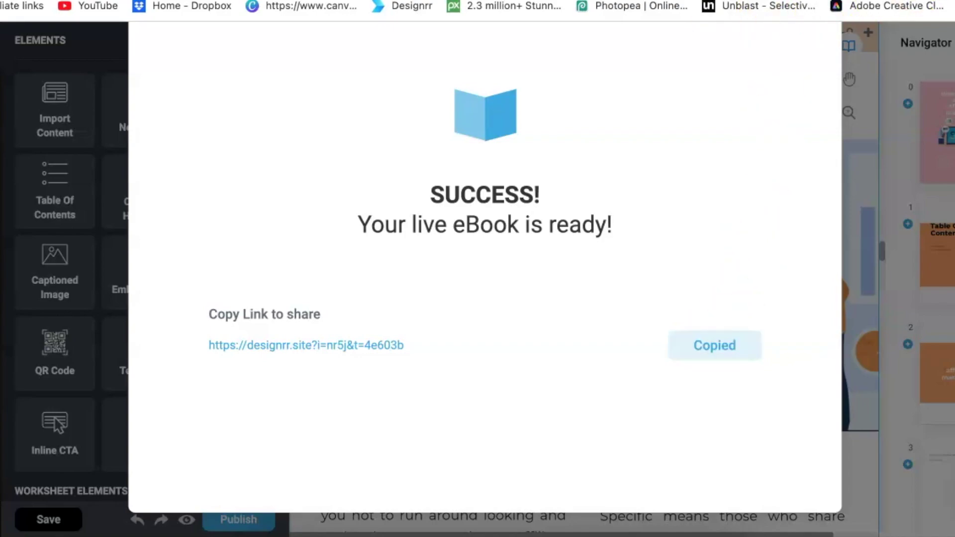
key(ctrl+t)
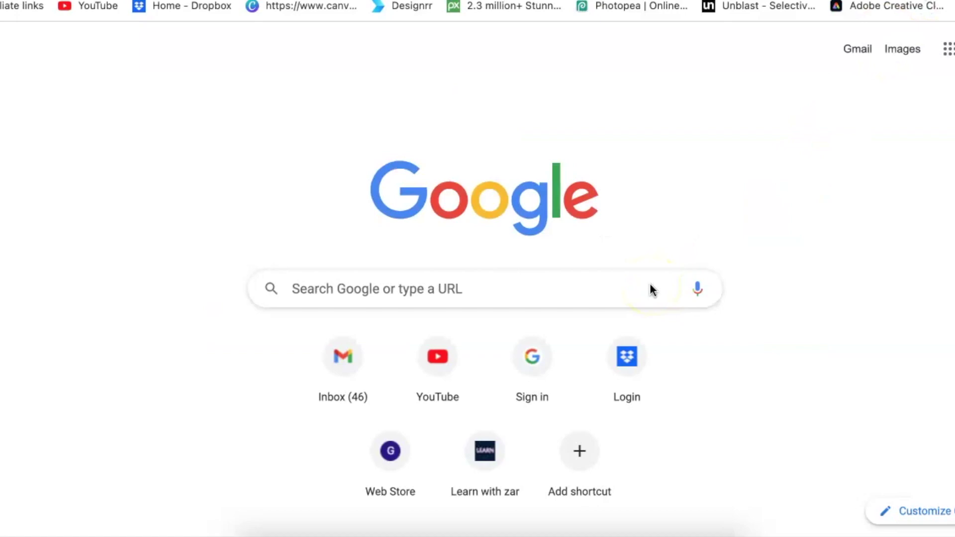
Step: Go to the Zaap site (zaap.ai) to reach its New Product form
text(z)
key(Return)
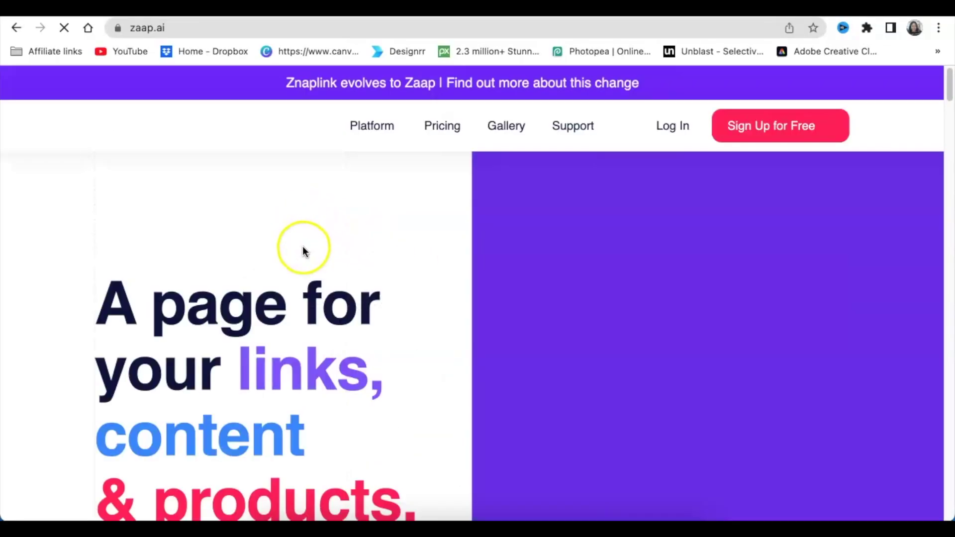
click(180, 30)
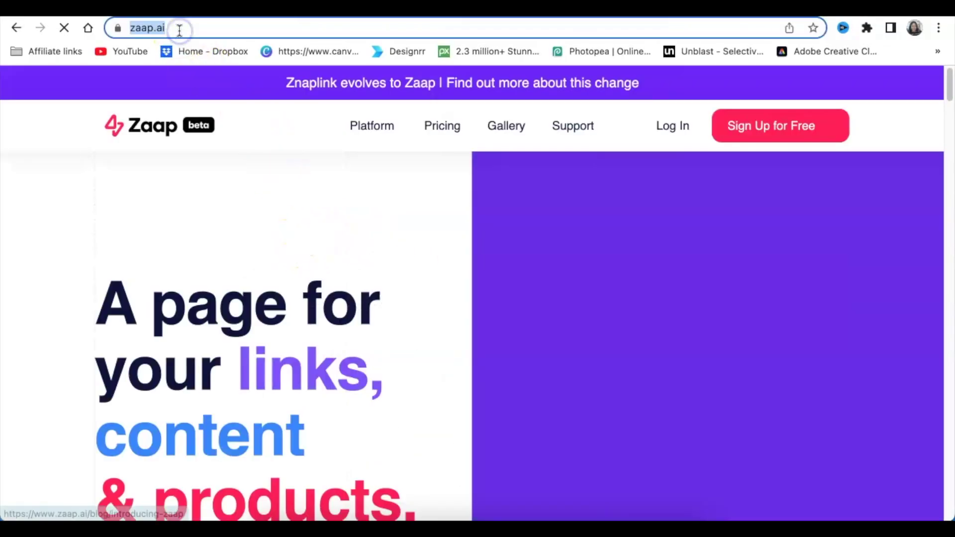
text(zaap)
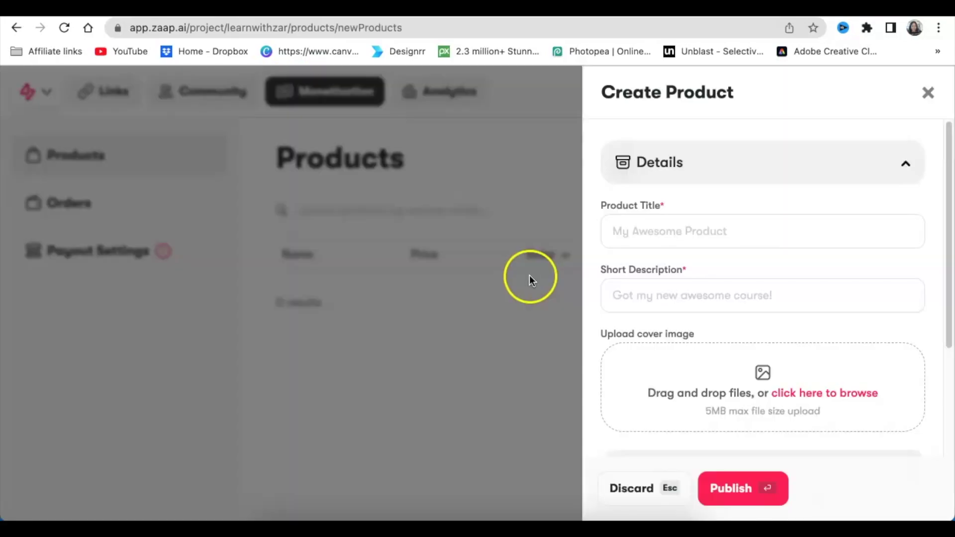
Step: Enter product title 'M' and short description 'sfasdf'
click(661, 231)
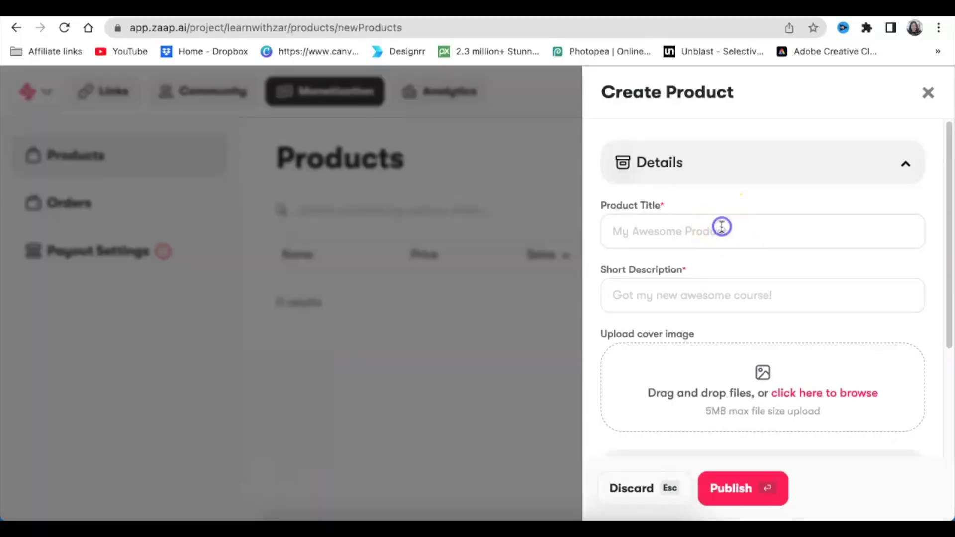
text(My)
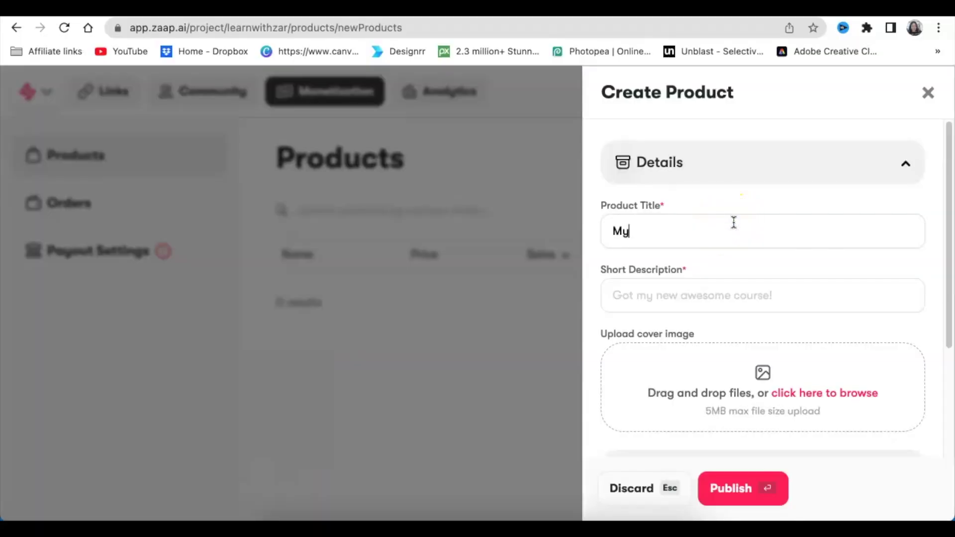
click(756, 295)
text(sfasdf)
Step: Under Product Files, set the Redirect URL to the pasted live eBook link
scroll(795, 269, down, 3)
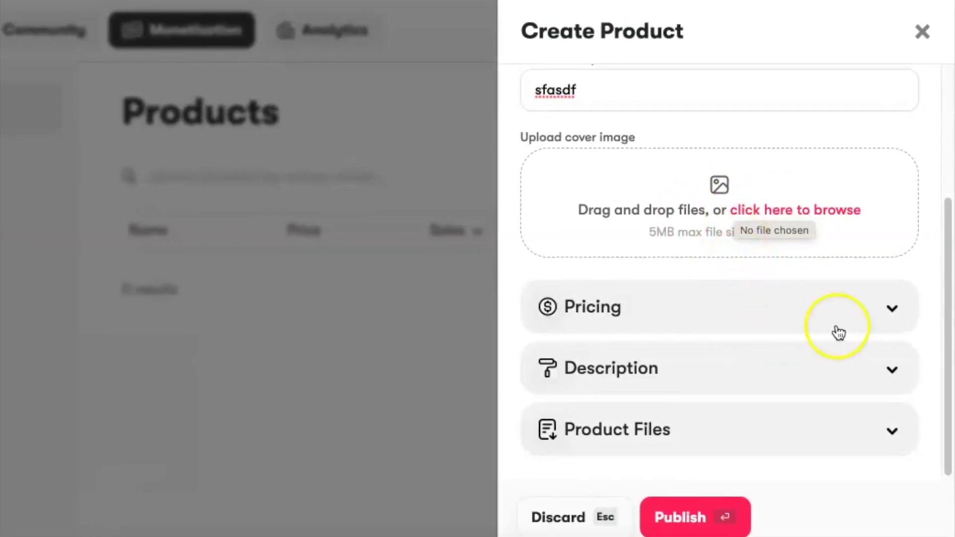
click(886, 440)
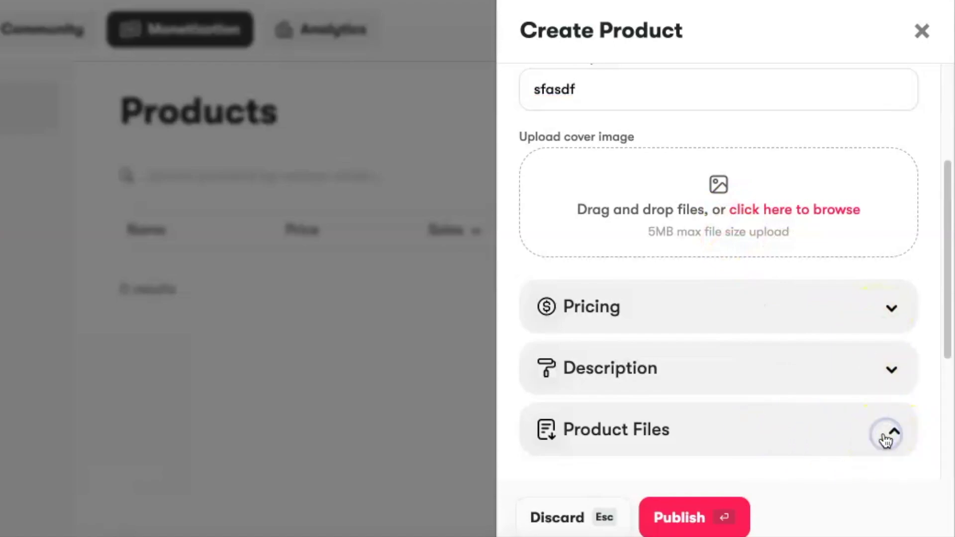
scroll(746, 348, down, 5)
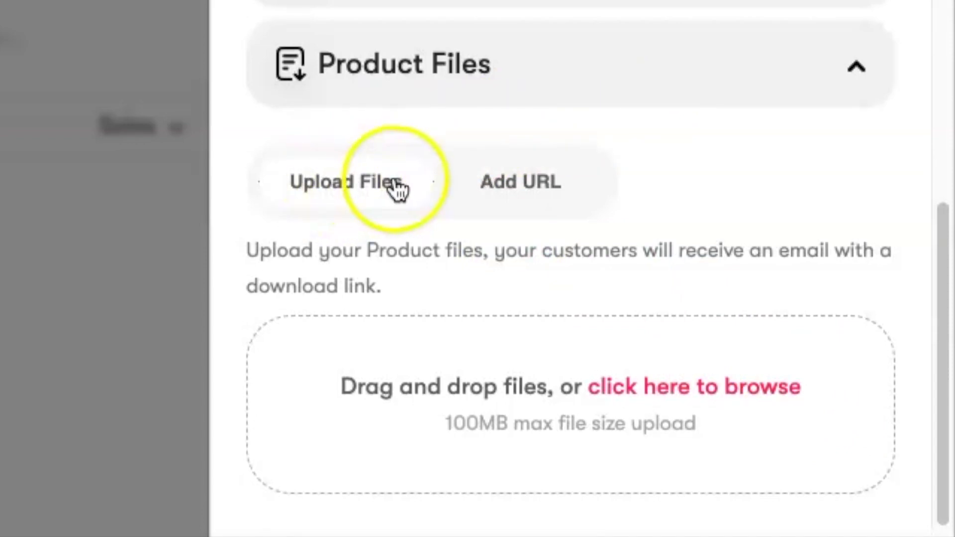
click(531, 193)
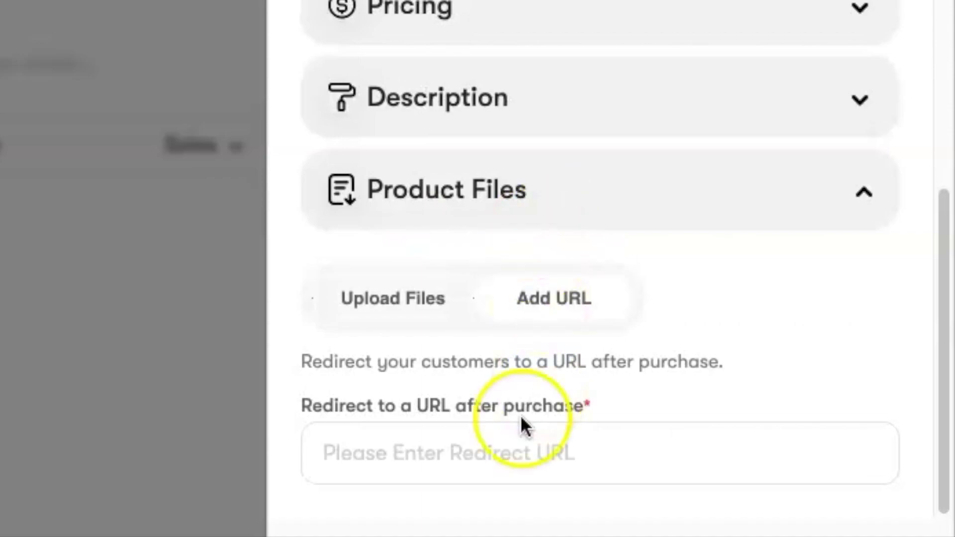
click(239, 361)
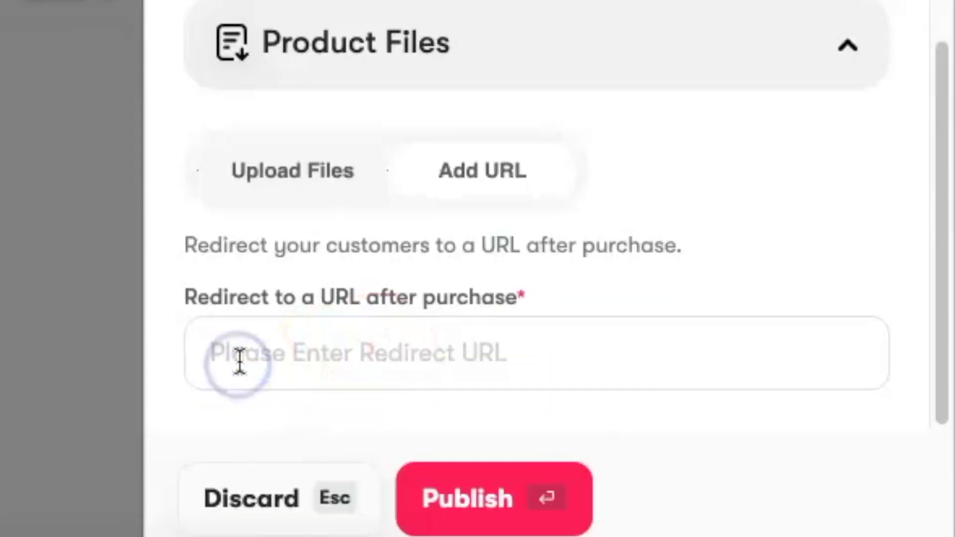
text(https://designrr.site?i=nr5j&t=4e603b)
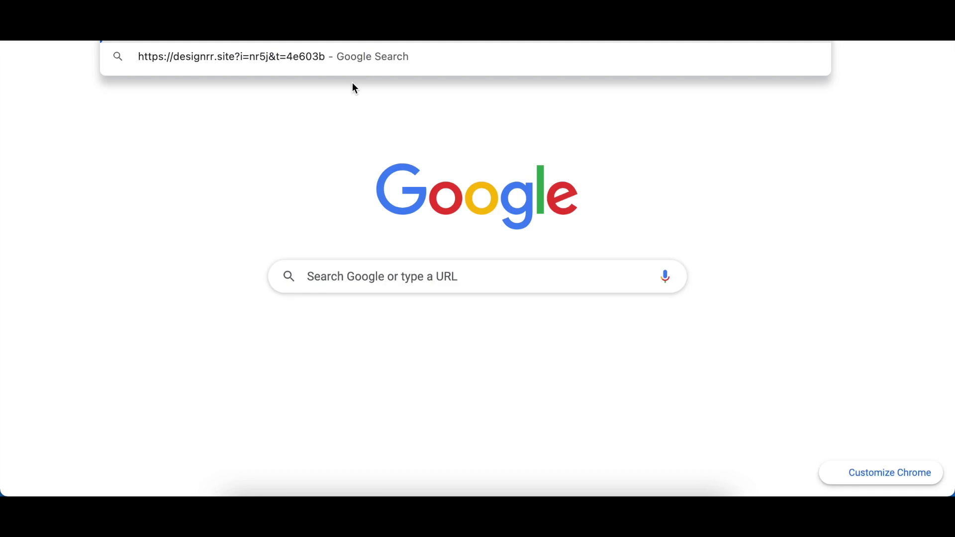
Step: Load the designrr.site flipbook link and turn to the next page
key(Return)
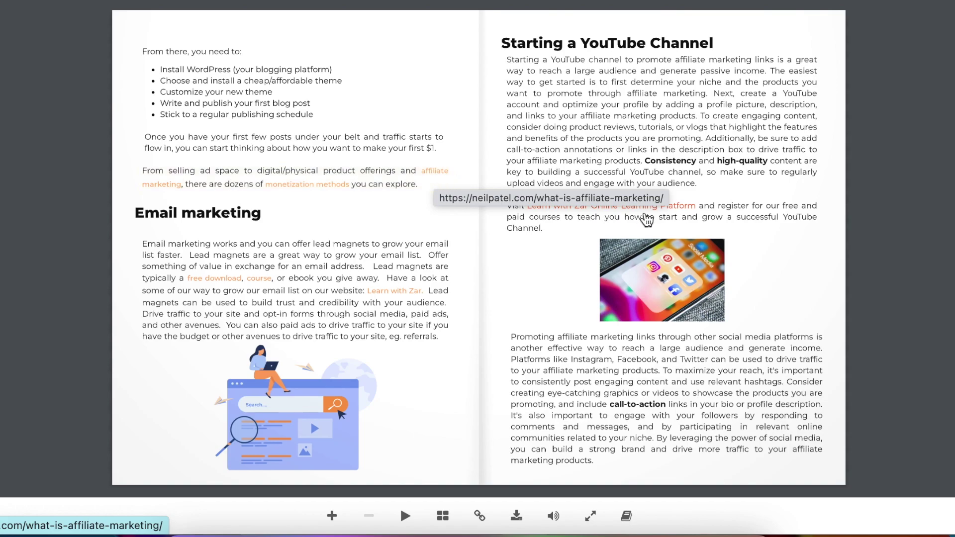
key(Right)
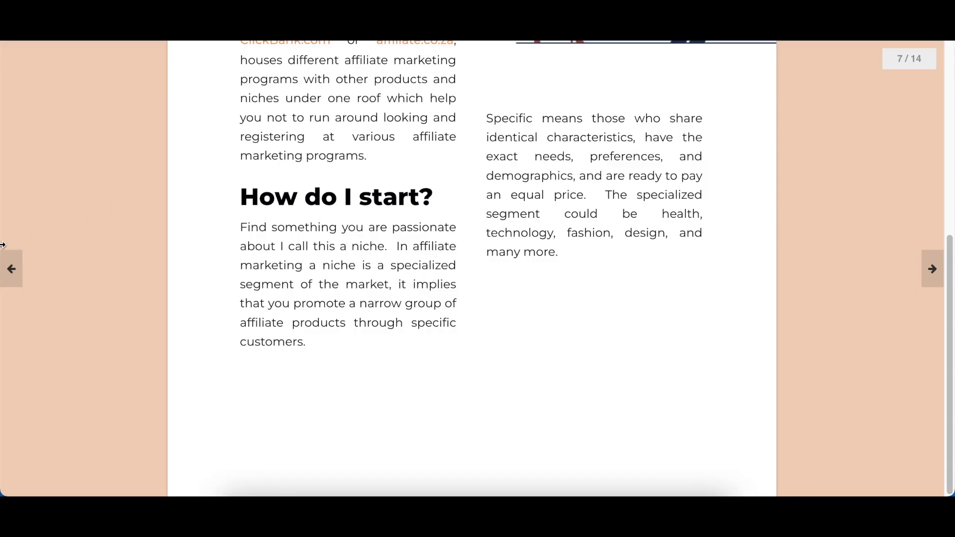
scroll(229, 282, up, 5)
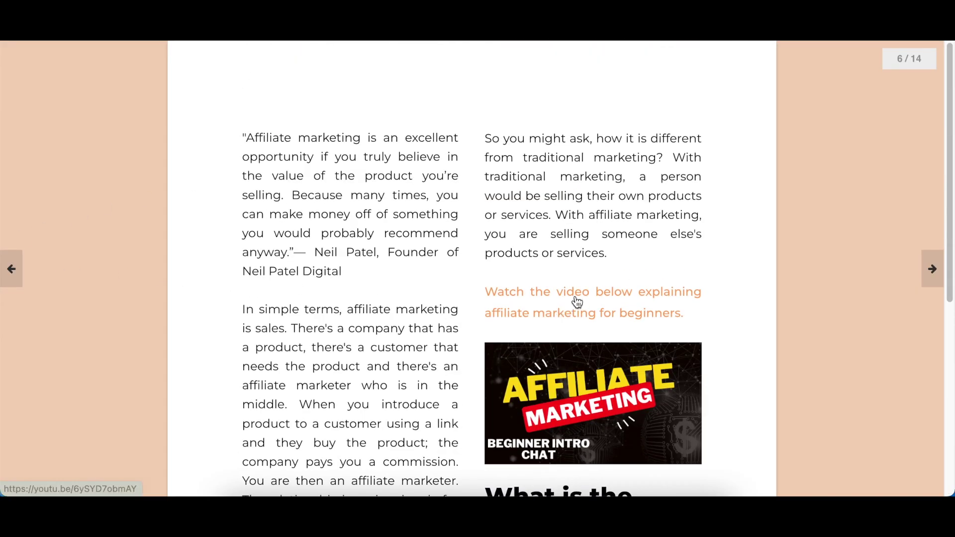